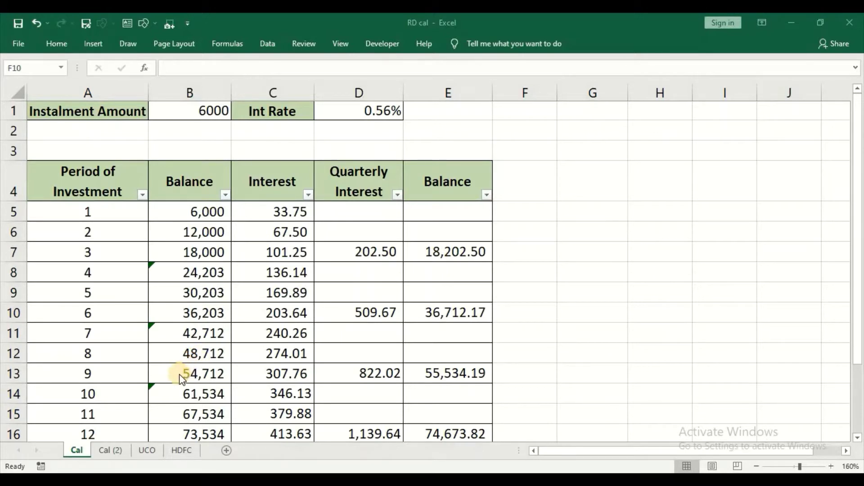
- Read the UCO eRD receipt: Rs.1,000 instalment and Rs.12,442 maturity due 27-12-2019
left_click(146, 451)
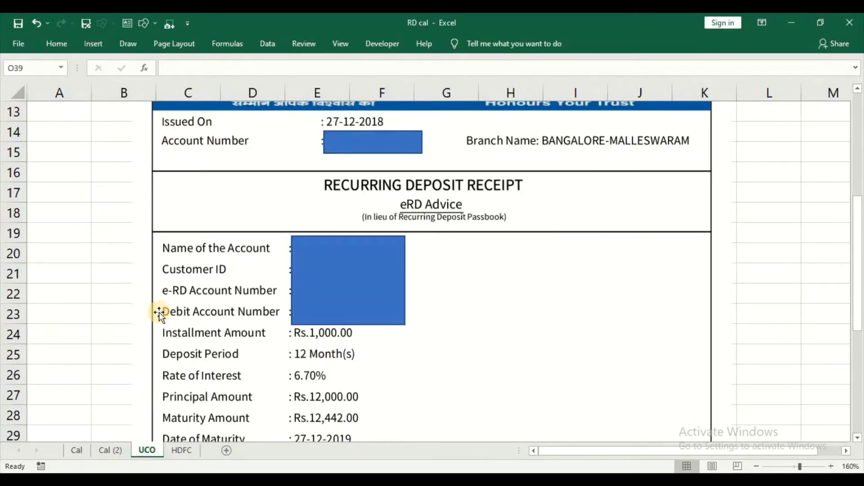
scroll(159, 312, "down", 1)
scroll(159, 312, "up", 3)
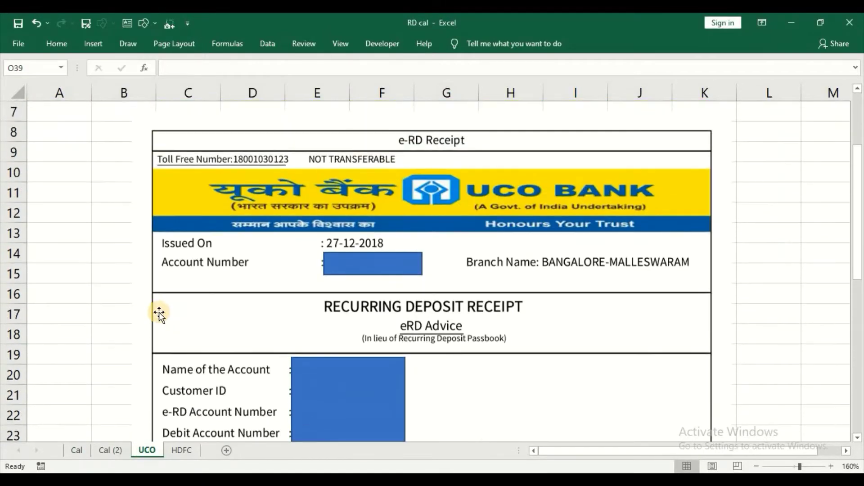
scroll(159, 312, "down", 3)
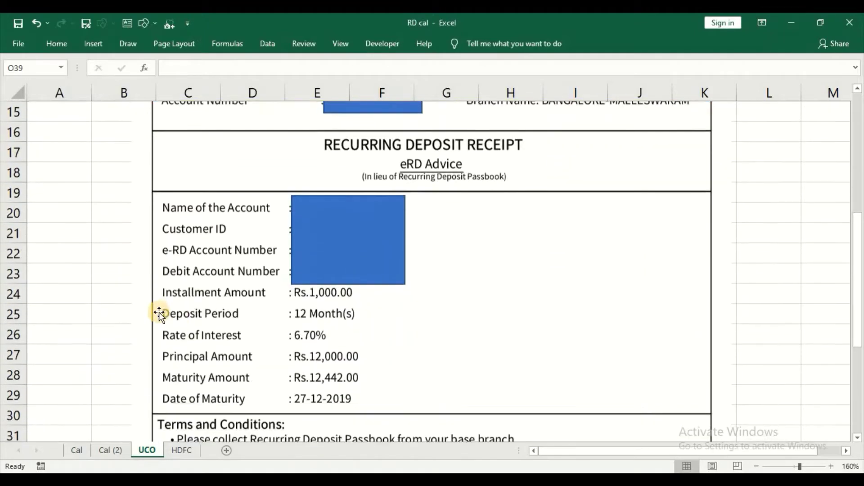
scroll(334, 297, "up", 2)
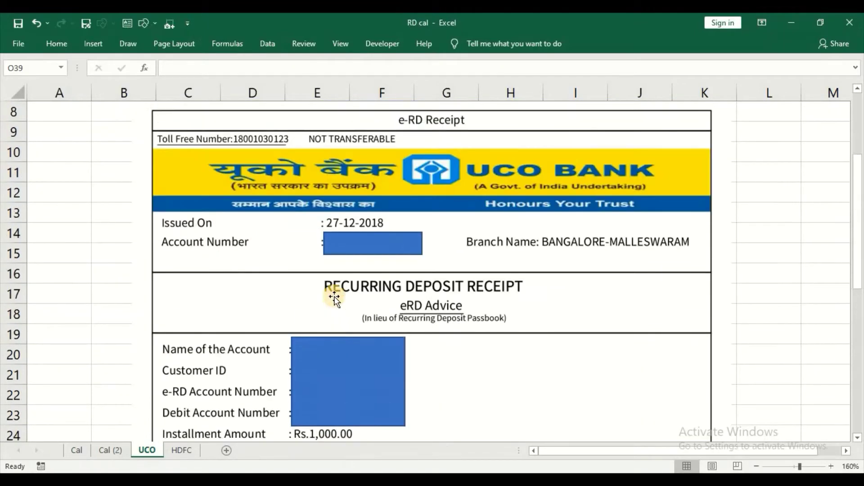
scroll(334, 296, "down", 3)
scroll(334, 297, "up", 1)
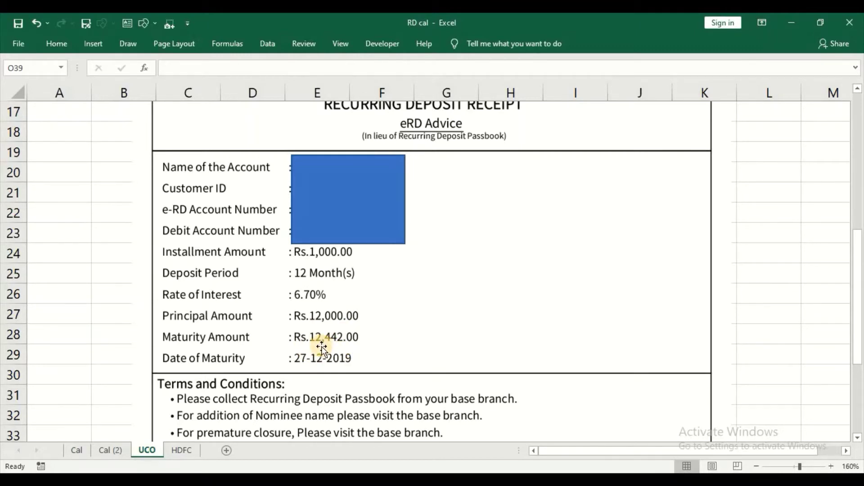
- On the Cal (2) sheet, enter instalment 1000 in B1 and rate 6.7 in D1
left_click(109, 449)
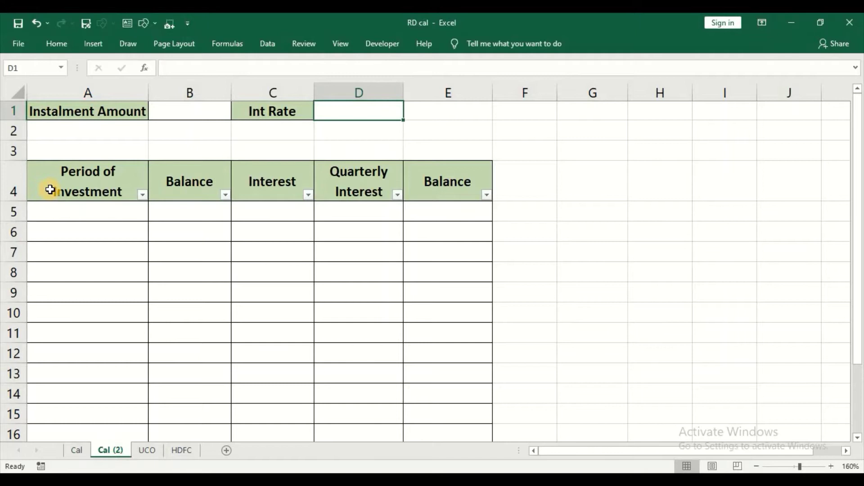
scroll(49, 189, "down", 1)
scroll(49, 187, "up", 1)
left_click(163, 111)
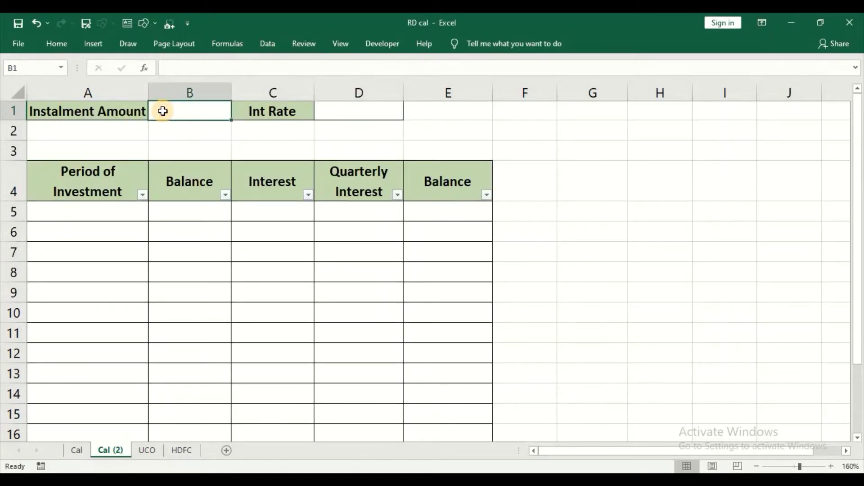
type("1000")
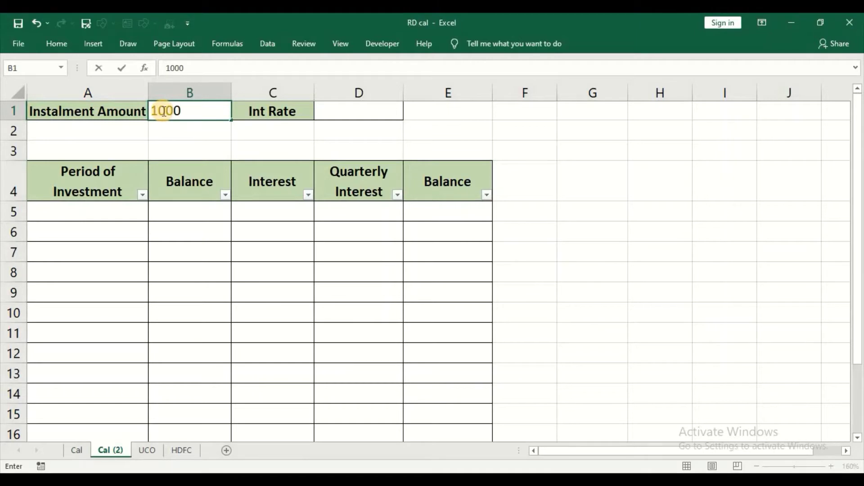
left_click(338, 111)
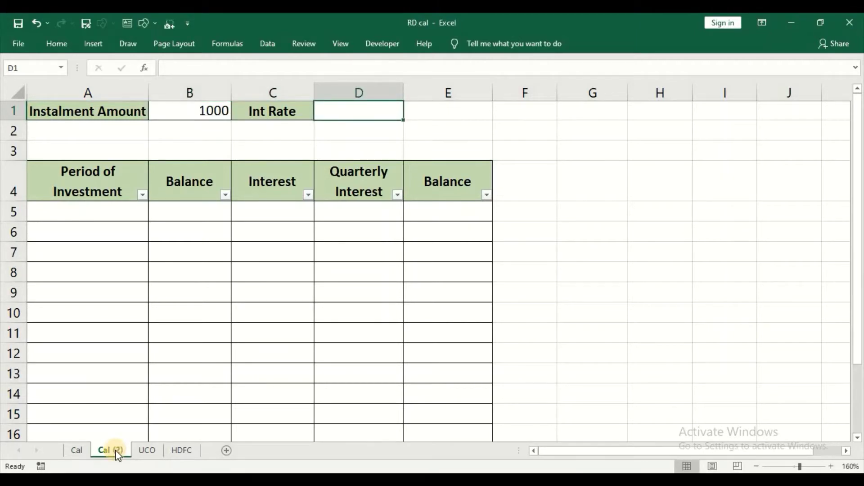
type("6.7")
key("Return")
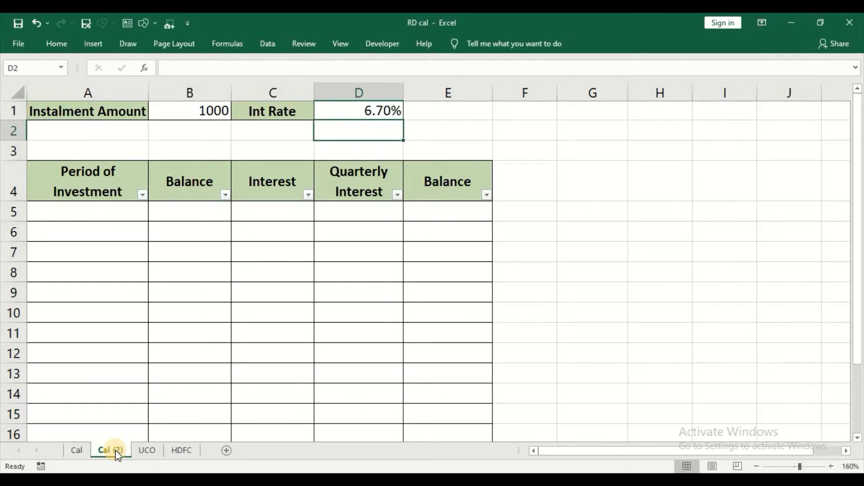
- Enter 1 as the first period of investment in A5
left_click(87, 214)
scroll(87, 214, "down", 1)
scroll(87, 214, "up", 1)
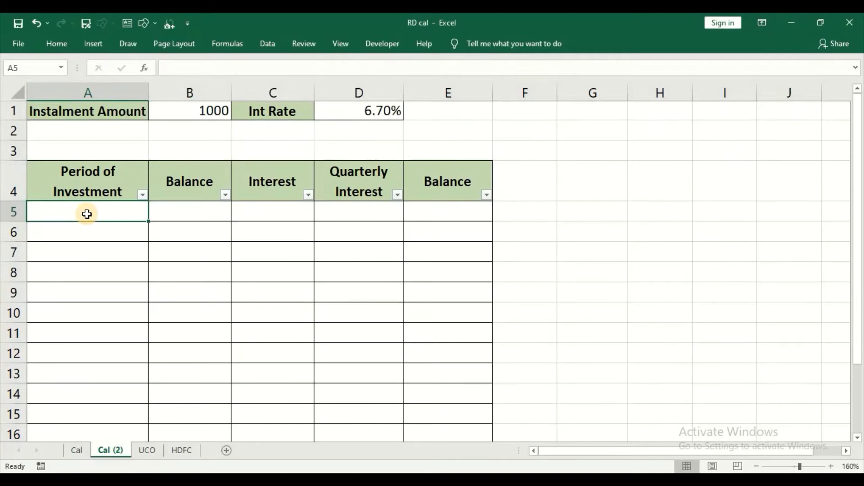
scroll(87, 214, "down", 1)
scroll(87, 215, "up", 1)
scroll(87, 215, "down", 1)
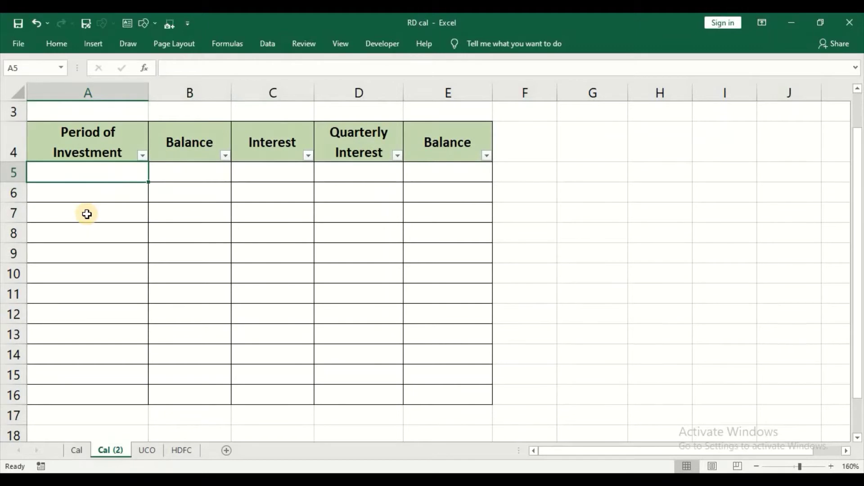
scroll(87, 214, "up", 1)
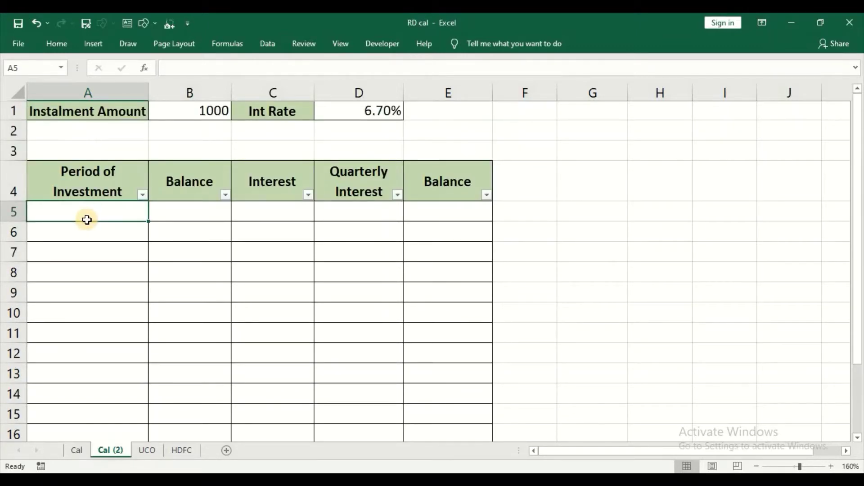
type("1")
key("Return")
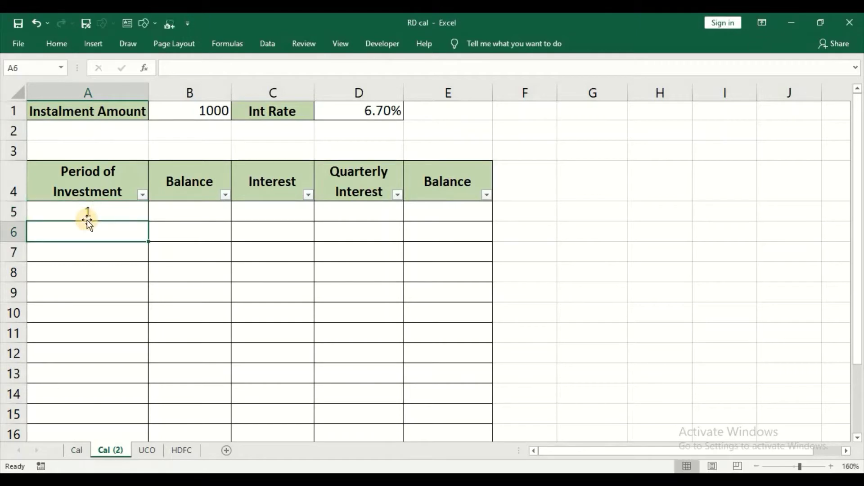
left_click(87, 220)
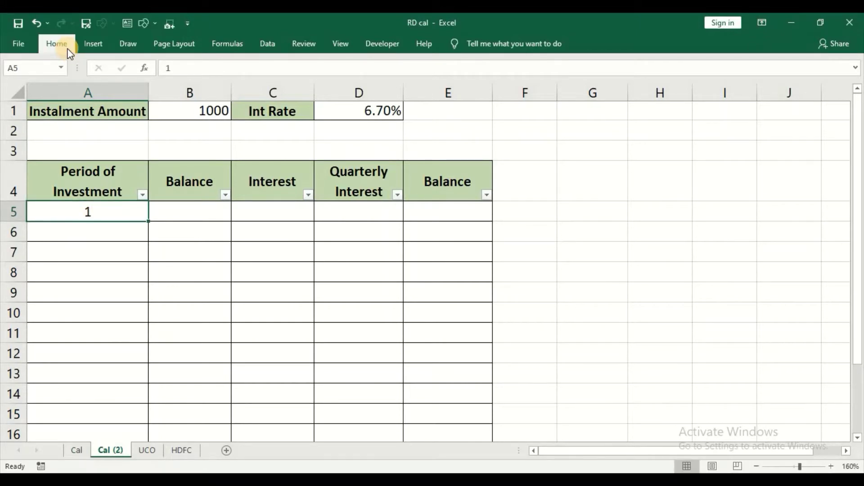
- Fill a column series from A5 with step 1 and stop value 12
left_click(57, 44)
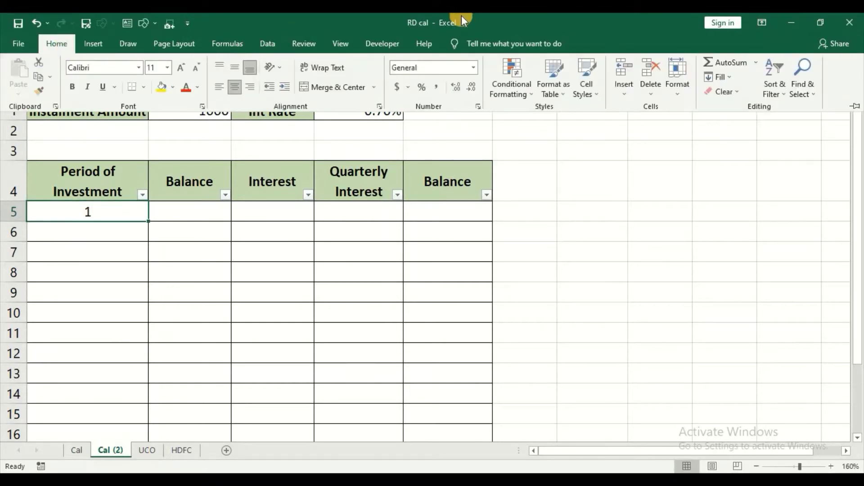
left_click(729, 78)
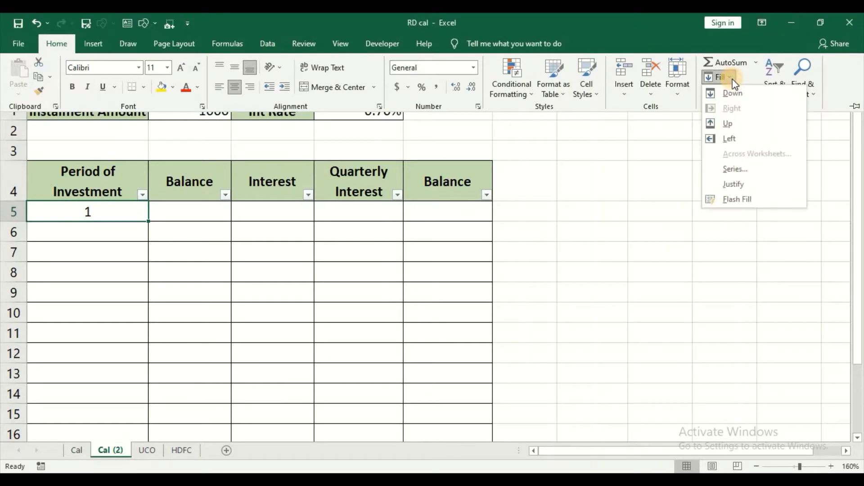
left_click(735, 170)
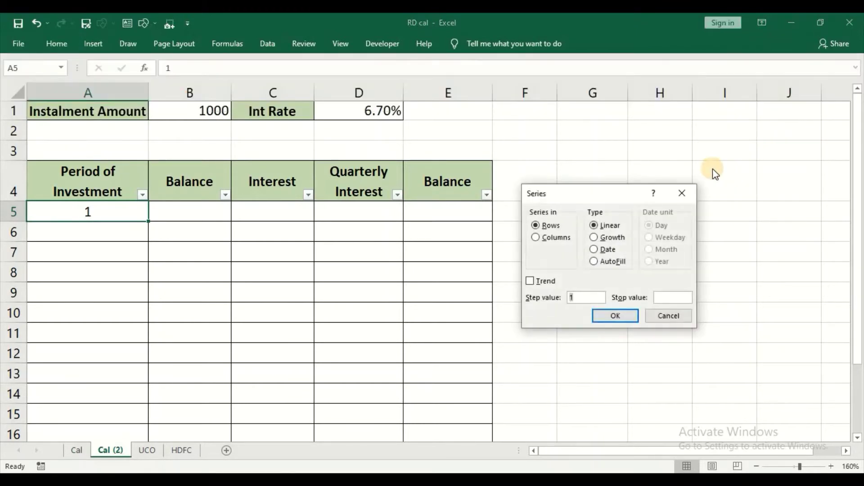
left_click(580, 299)
left_click(667, 297)
type("12")
left_click(542, 243)
left_click(626, 315)
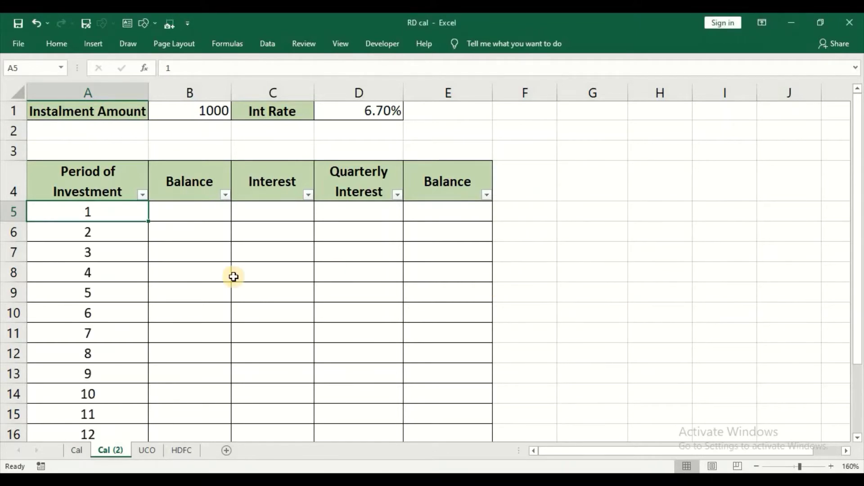
scroll(233, 277, "down", 1)
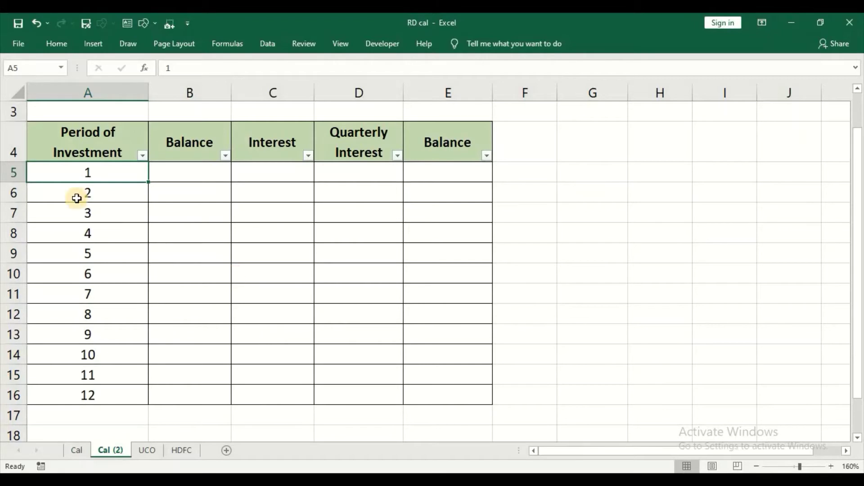
scroll(77, 198, "up", 1)
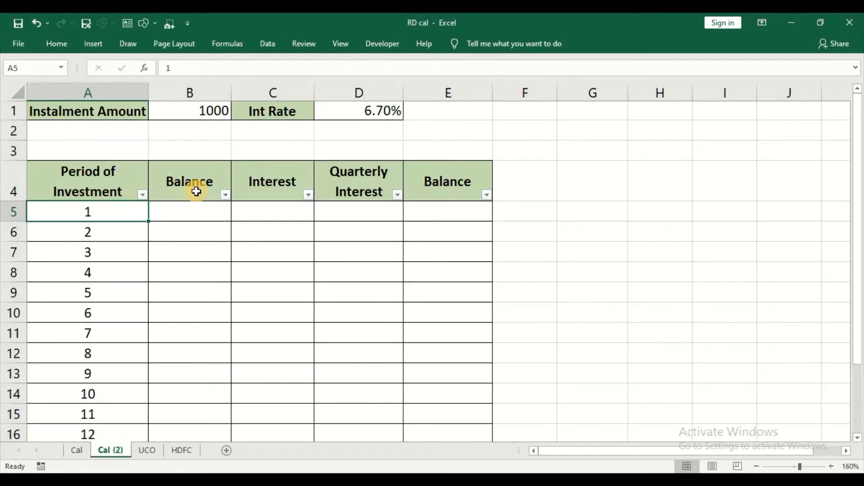
scroll(196, 190, "down", 1)
scroll(195, 188, "up", 1)
- Set B5 to =B1 so the first balance shows 1,000
left_click(195, 210)
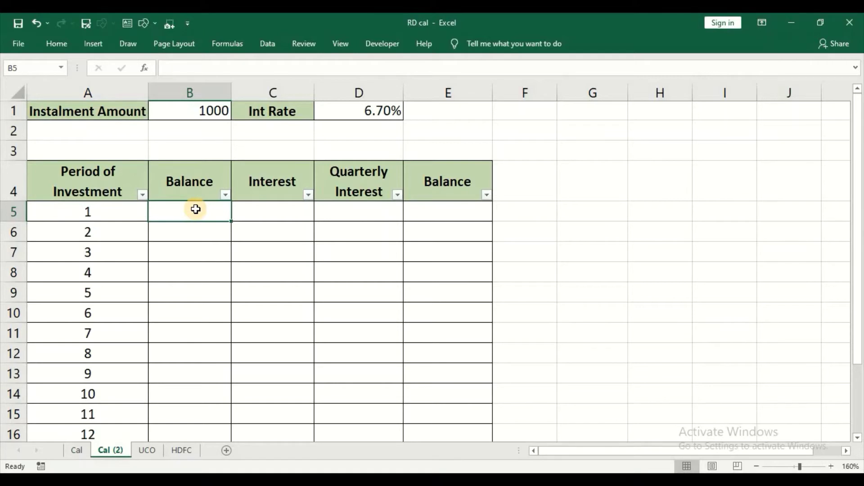
type("=")
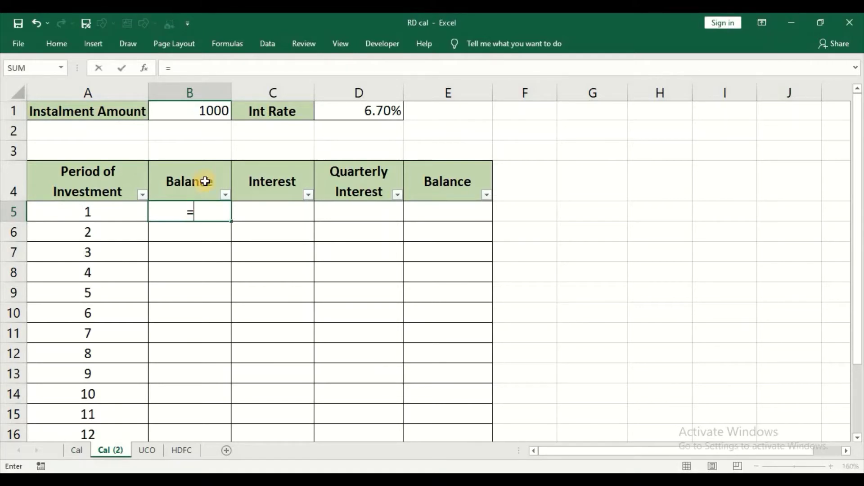
left_click(209, 115)
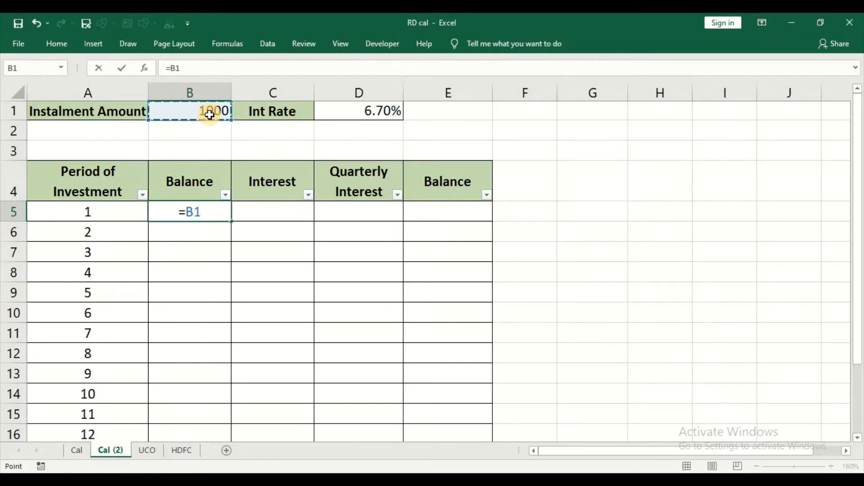
key("Return")
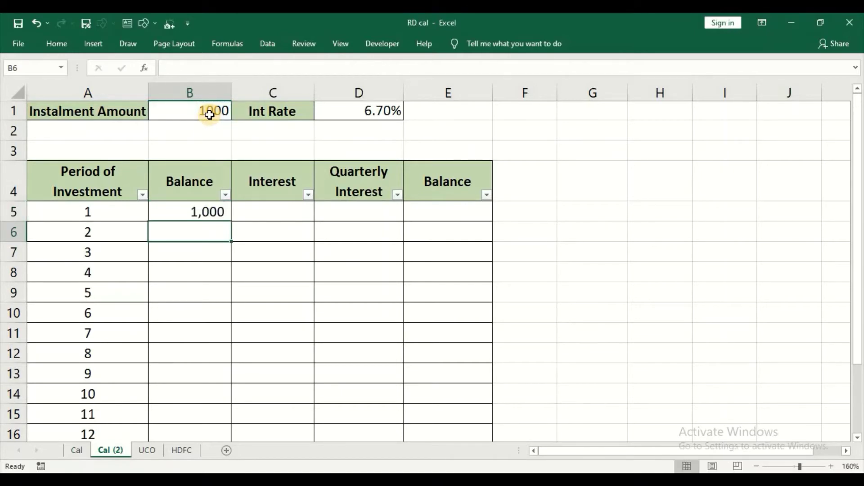
- Enter =$B$1+B5 in B6 for the second month's balance
type("=")
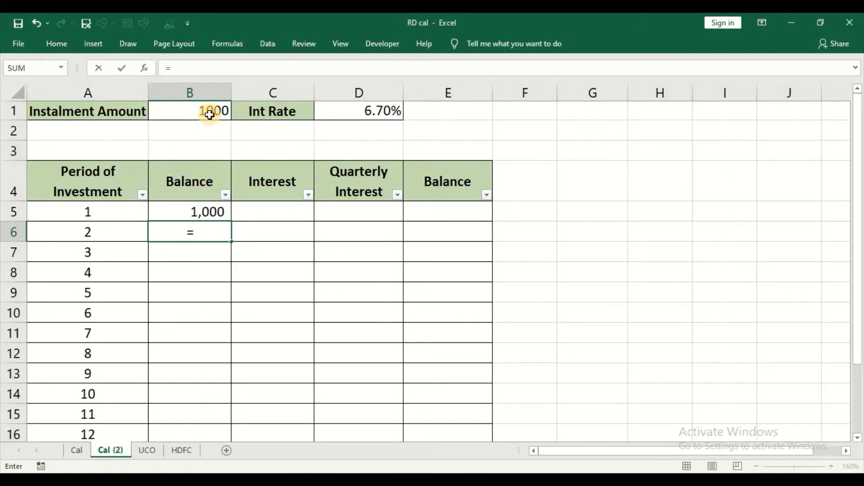
left_click(210, 111)
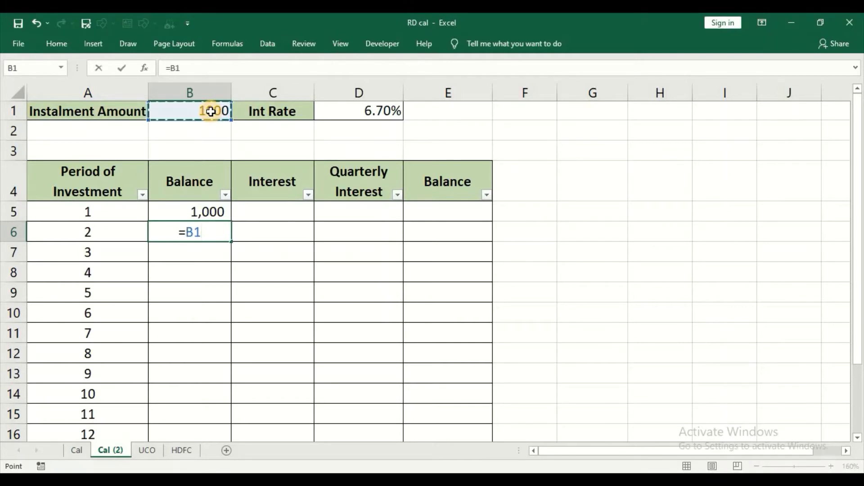
type("+")
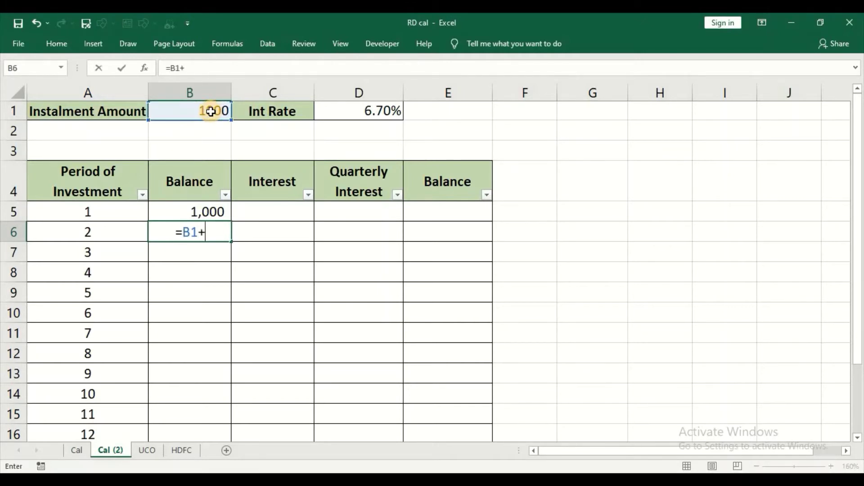
left_click(183, 212)
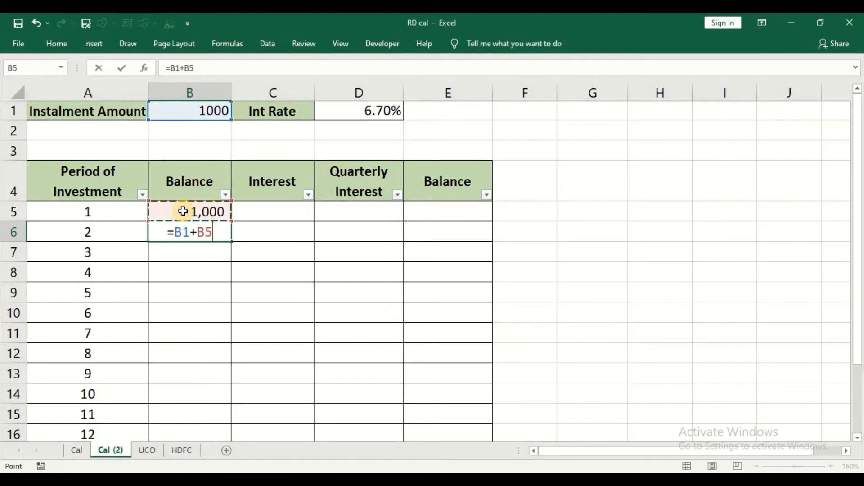
left_click(181, 234)
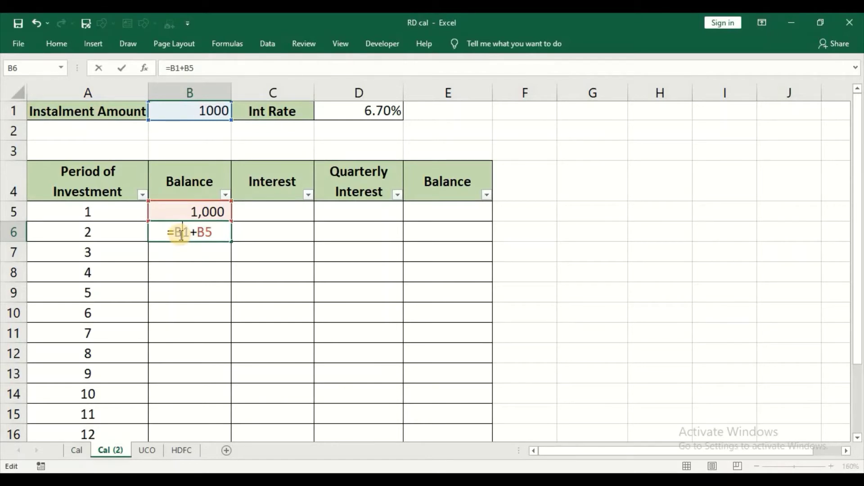
key("F4")
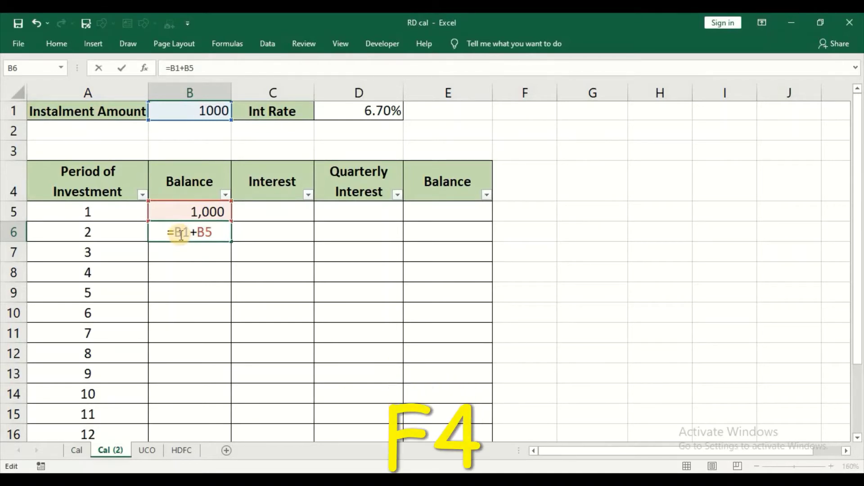
key("F4")
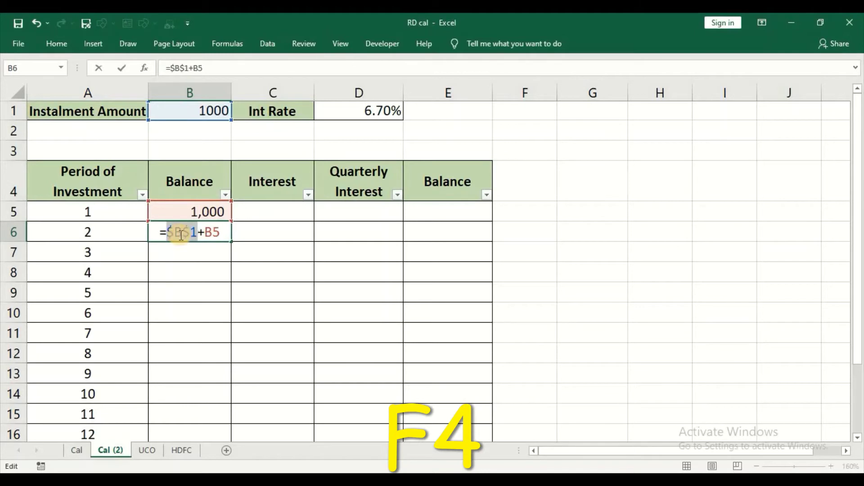
key("Return")
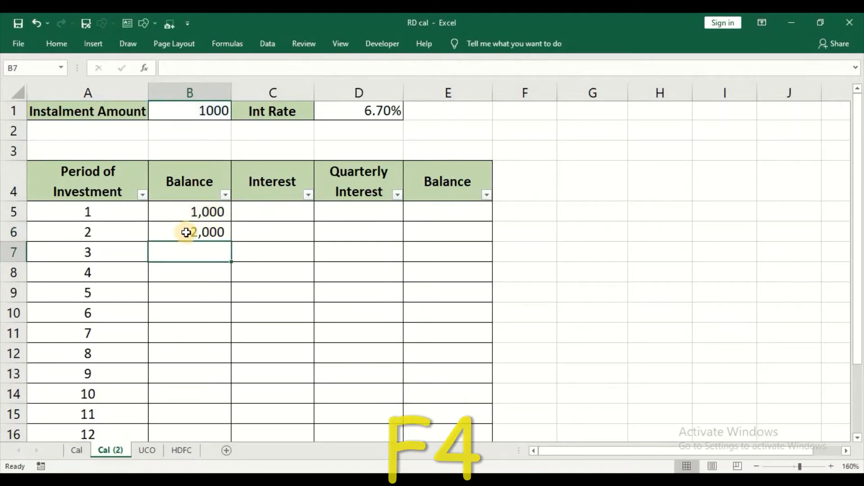
- Fill the B6 balance formula down to B16 and check the copied formulas
left_click(200, 229)
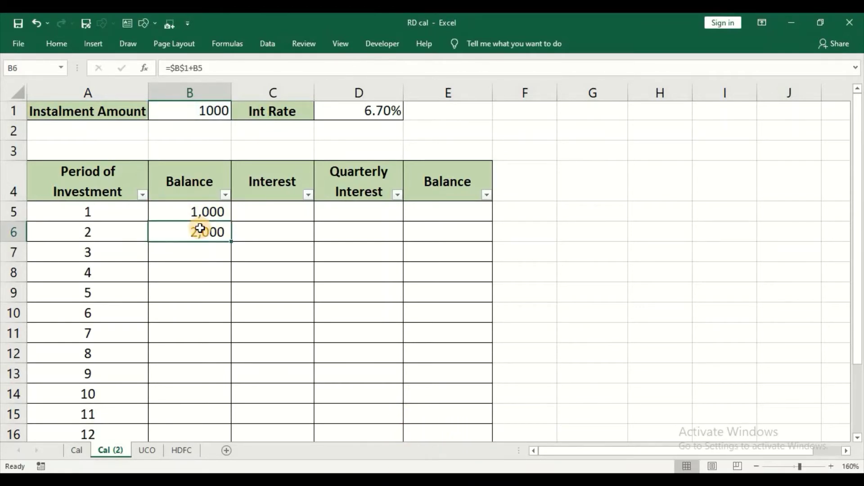
double_click(230, 243)
left_click(193, 255)
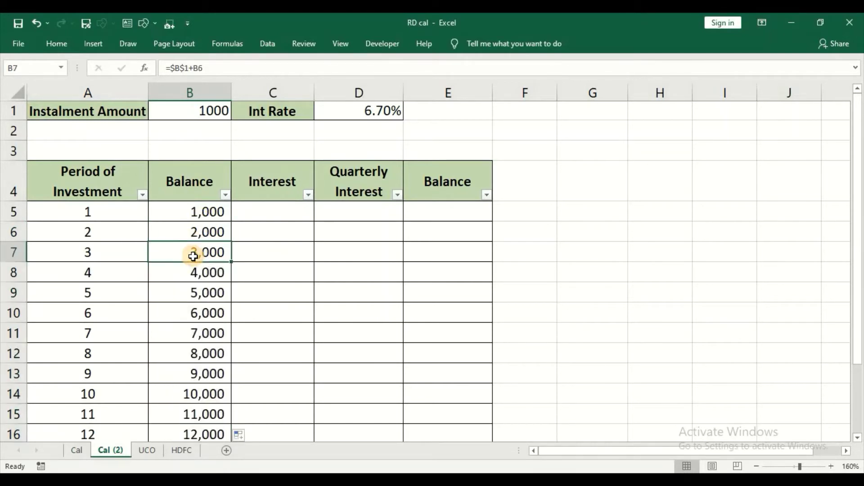
left_click(195, 272)
left_click(196, 292)
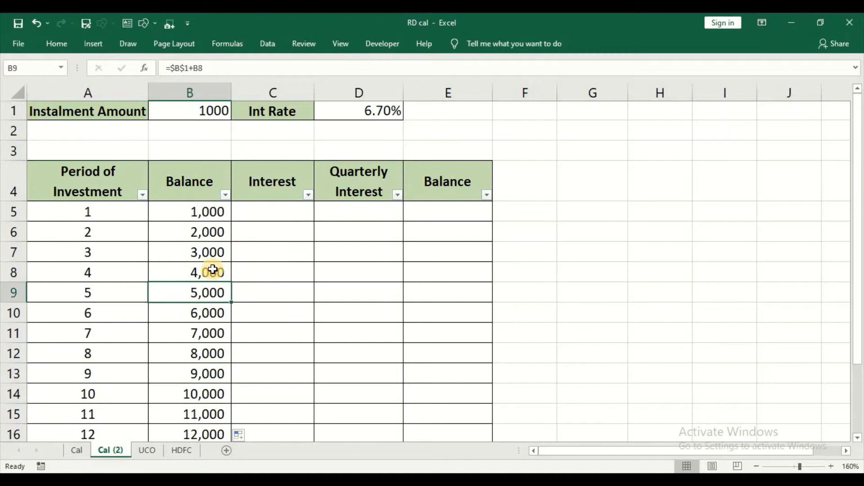
left_click(265, 208)
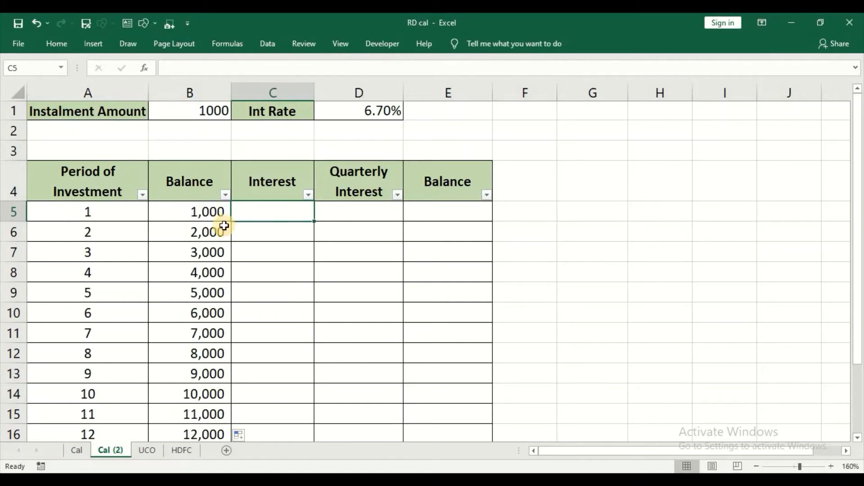
left_click(373, 110)
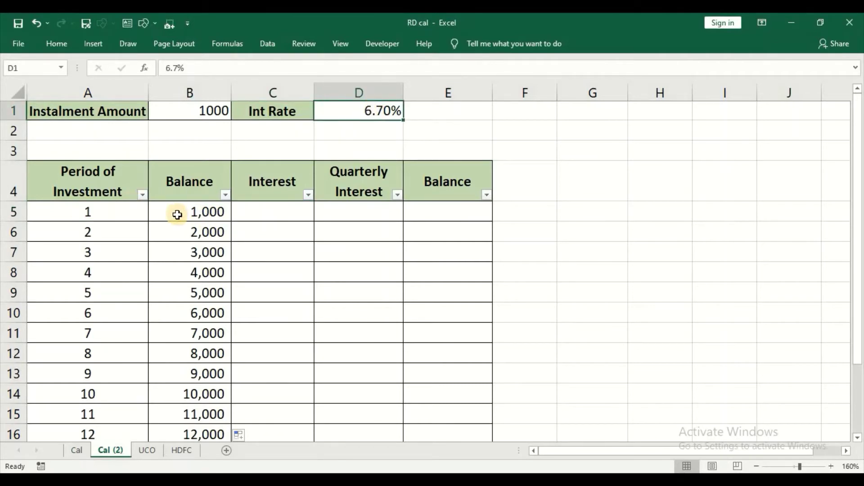
- Replace the rate in D1 with =6.7%/12, showing 0.56%
left_click(258, 213)
left_click(378, 106)
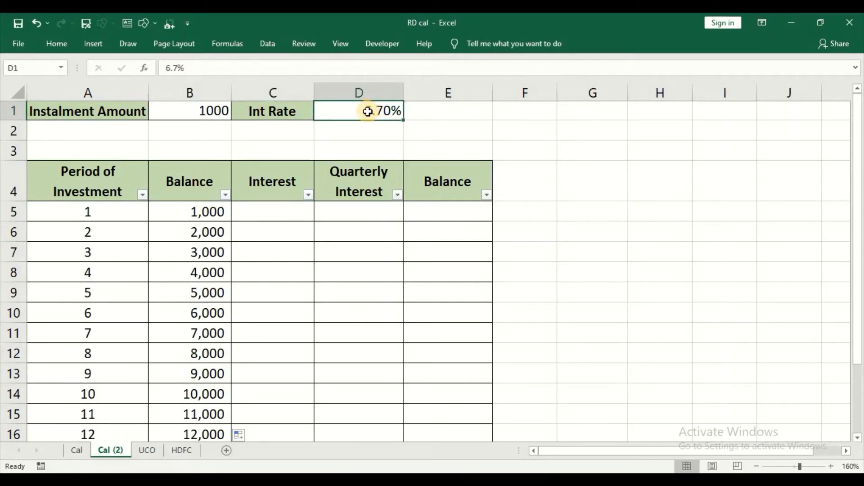
double_click(364, 112)
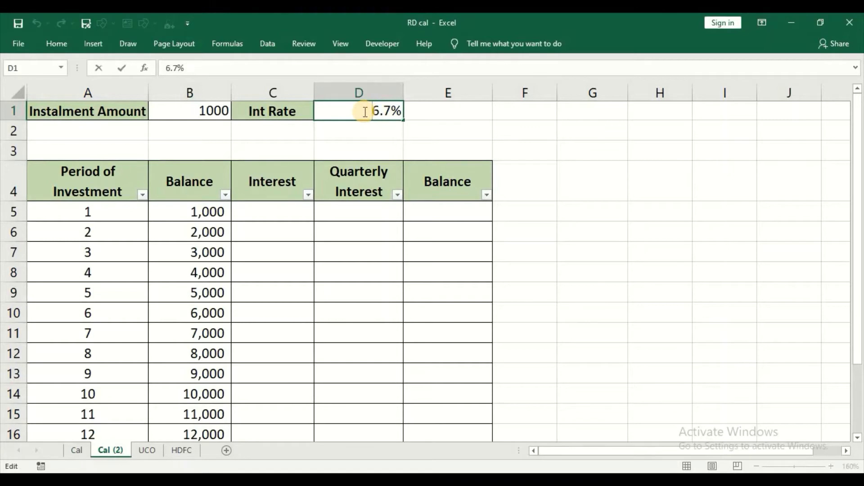
type("=6.7%")
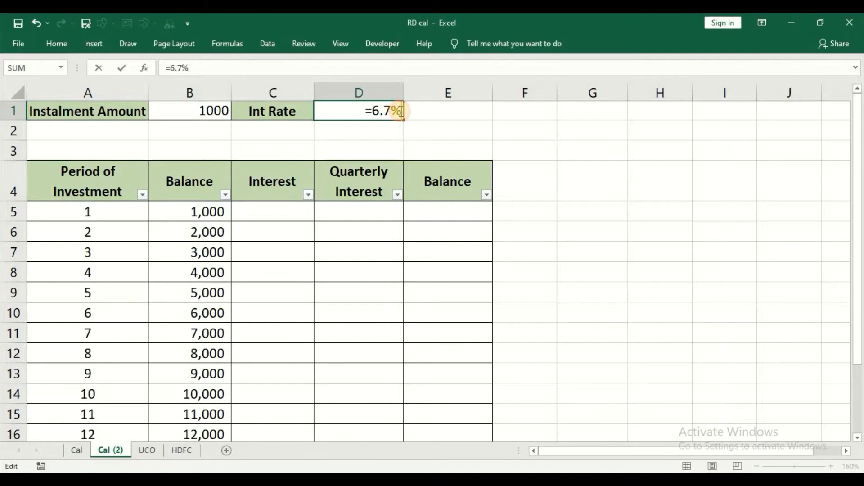
type("/12")
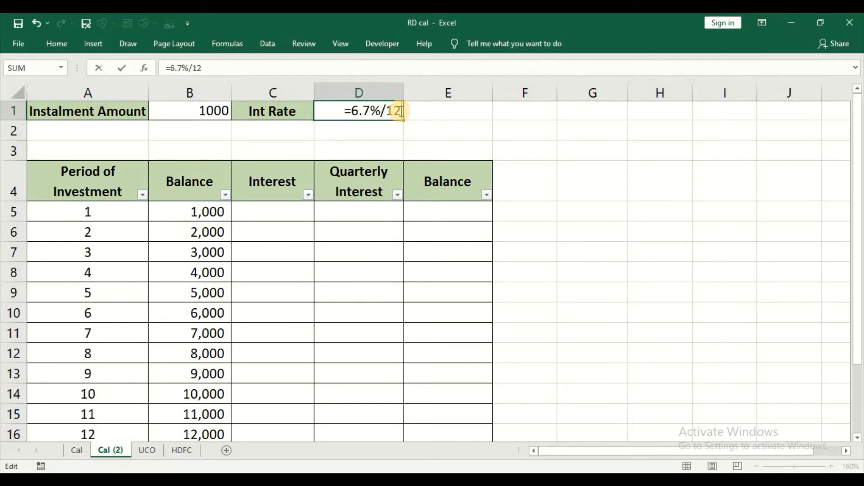
key("Return")
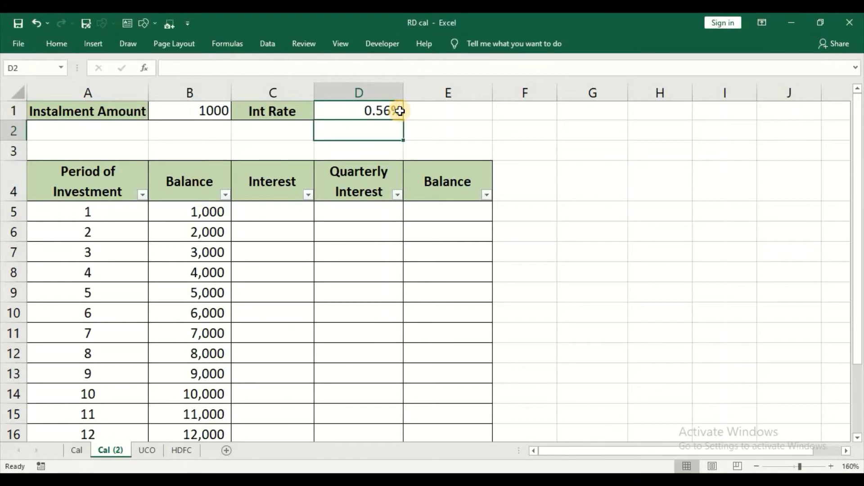
- Enter =B5*$D$1 in C5 and fill it down to C16, giving 5.58 to 67.00
left_click(287, 211)
type("=")
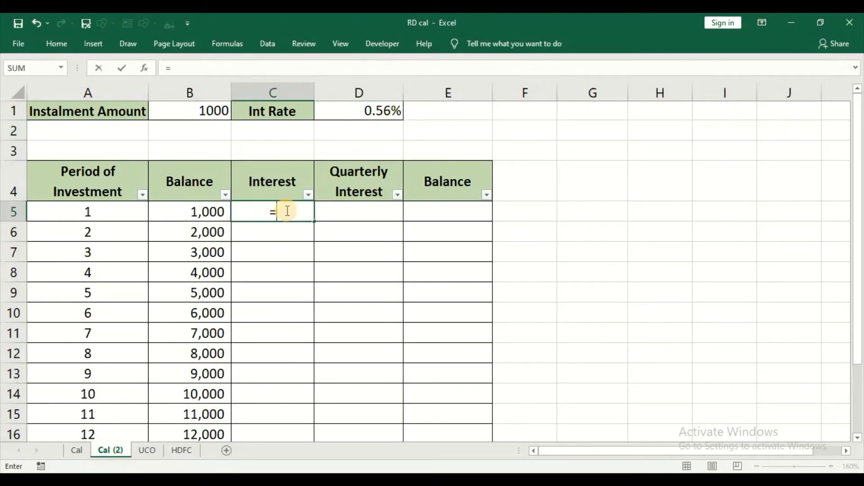
left_click(194, 214)
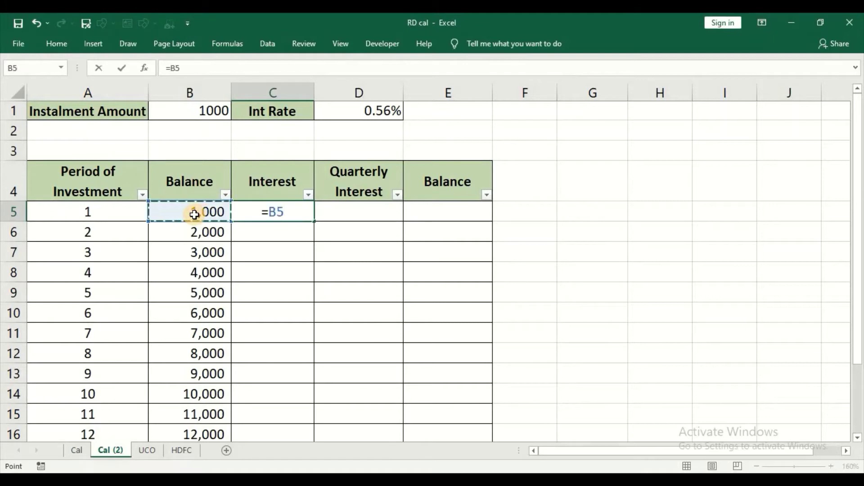
type("*")
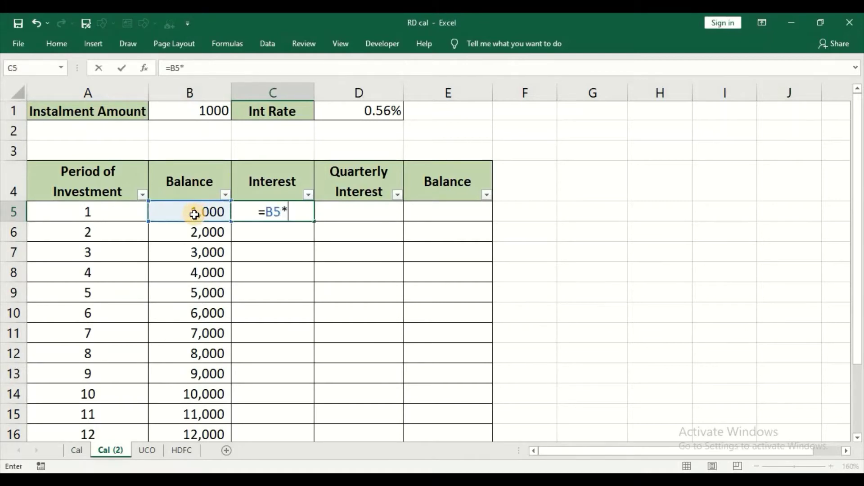
left_click(366, 114)
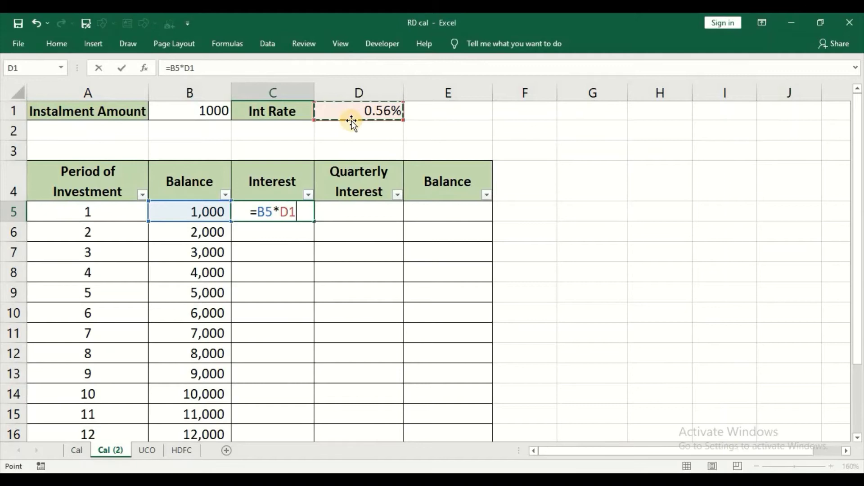
left_click(286, 212)
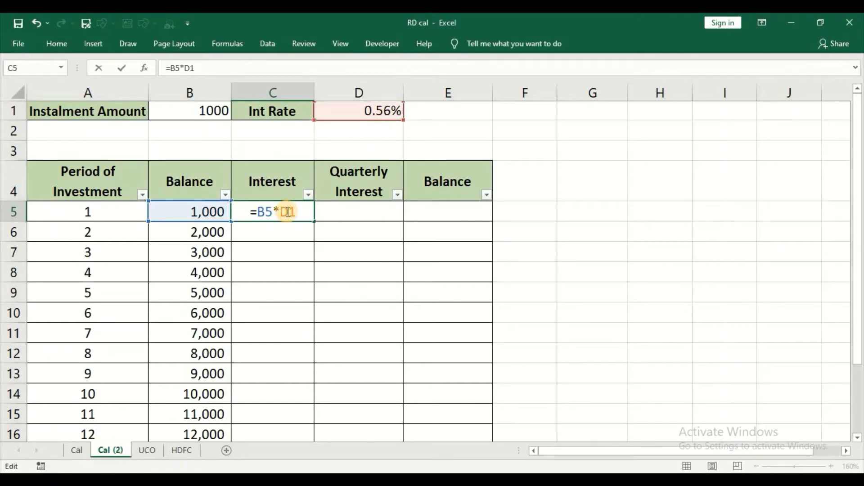
key("F4")
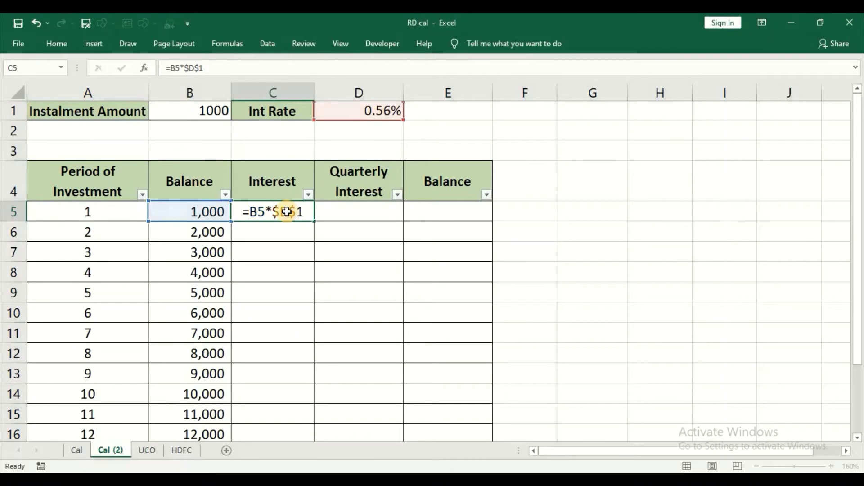
key("Return")
left_click(285, 210)
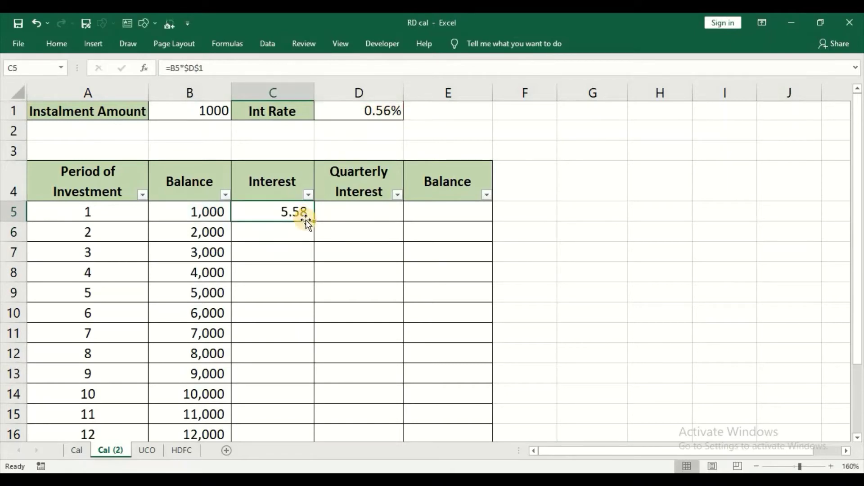
double_click(311, 221)
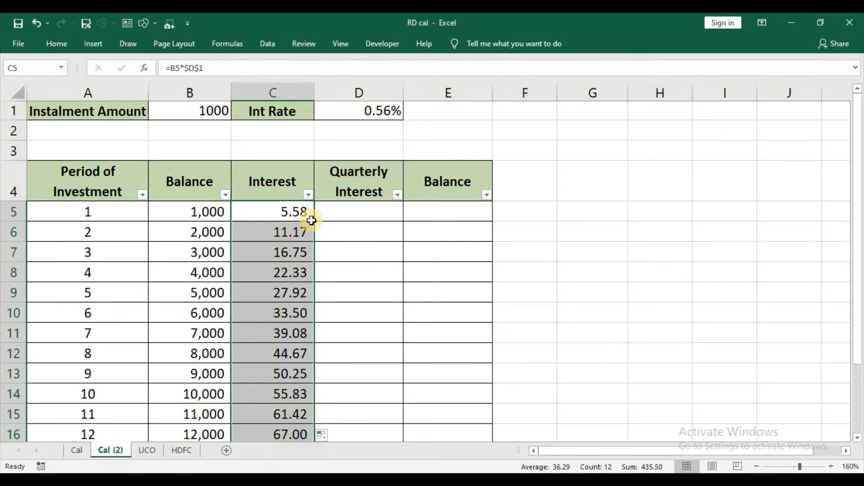
key("Right")
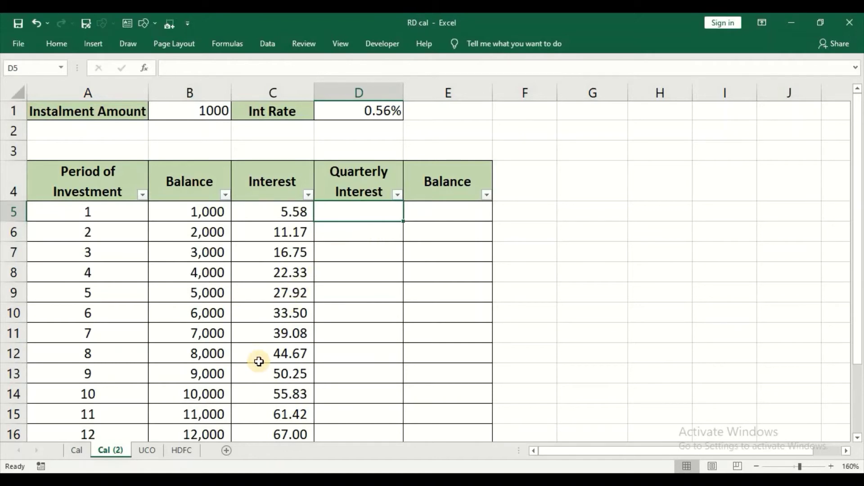
- Review the HDFC bank deposit advice sheet, then return to the Cal (2) sheet
left_click(176, 452)
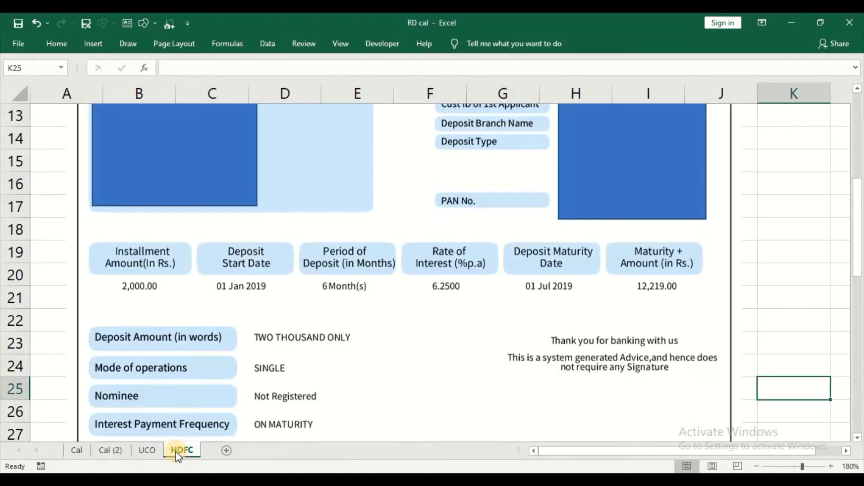
scroll(306, 350, "up", 2)
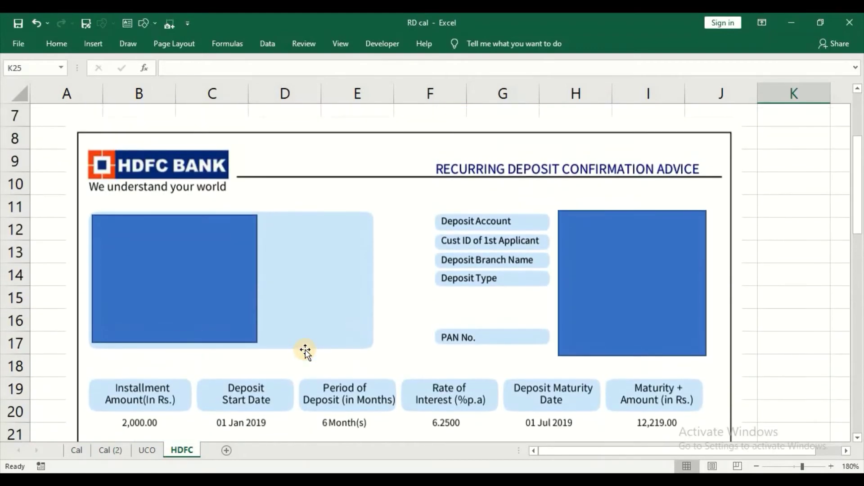
scroll(305, 351, "down", 2)
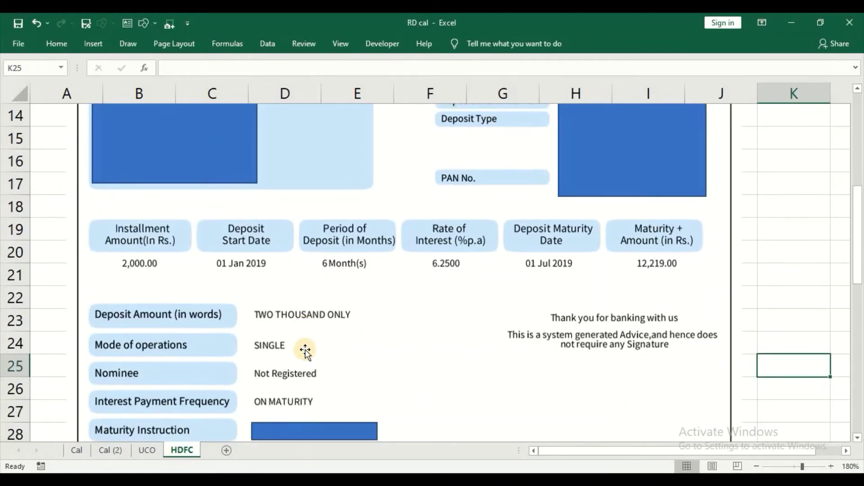
scroll(305, 351, "down", 4)
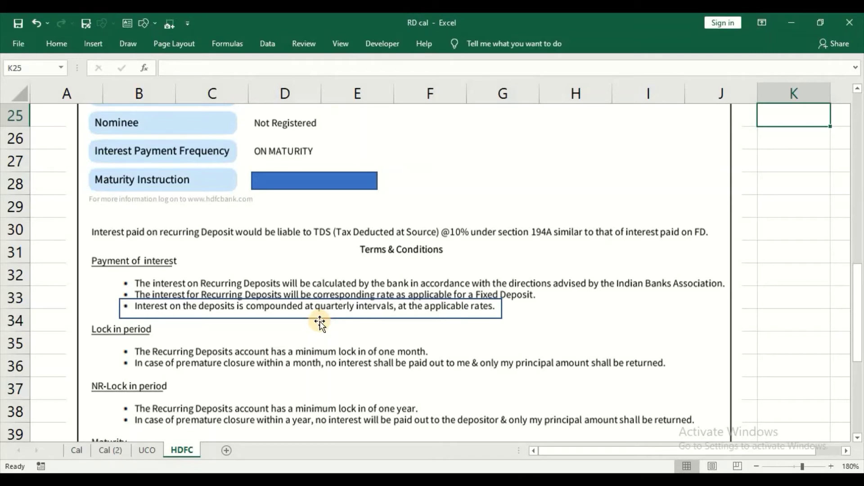
left_click(108, 450)
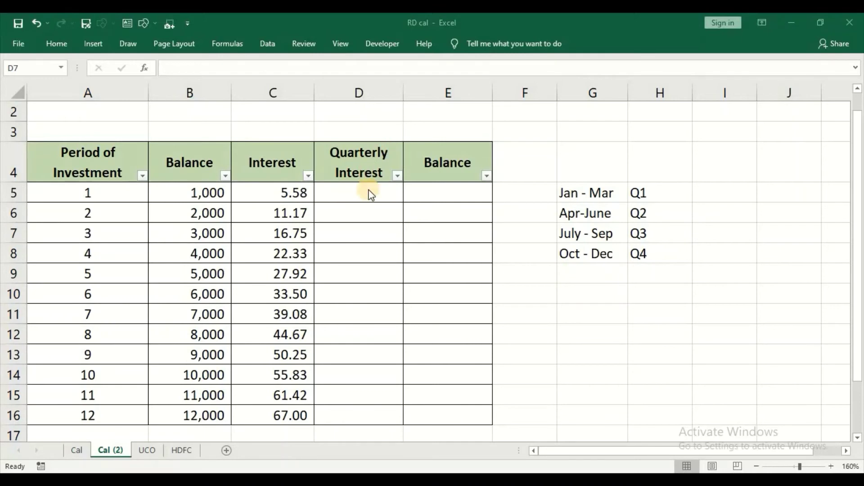
- AutoSum C5:C7 in D7 for first-quarter interest of 33.50
left_click(362, 234)
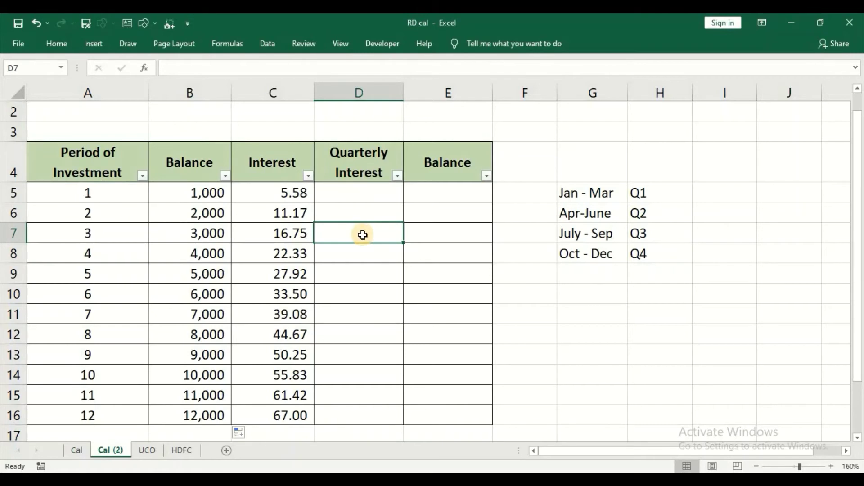
key("alt+equal")
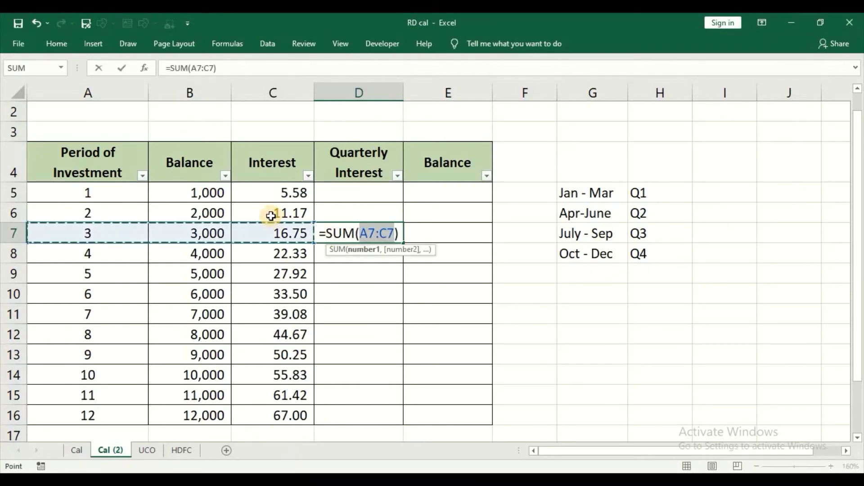
left_click_drag(283, 192, 286, 235)
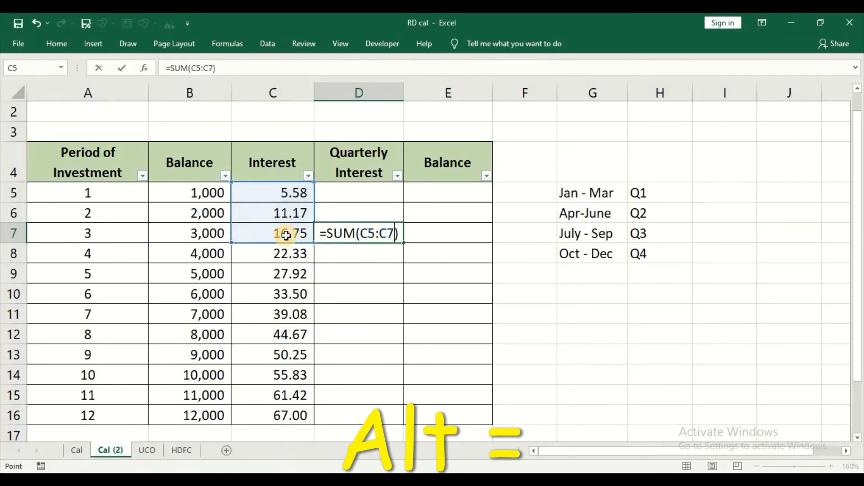
key("Return")
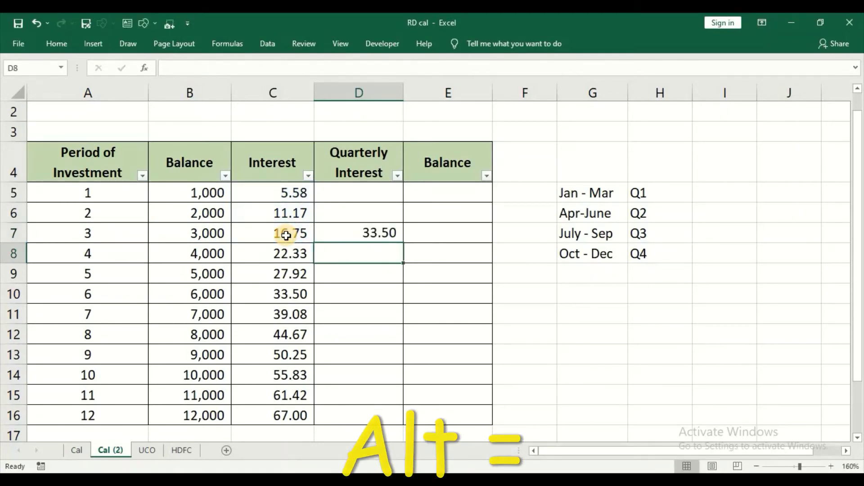
left_click(366, 236)
- Build =B7+D7 in E7 for the 3,033.50 quarter-end balance
left_click(437, 236)
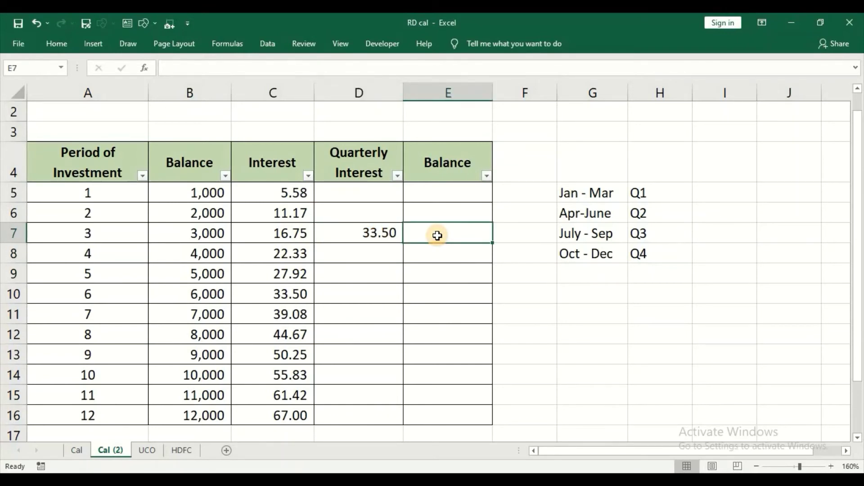
type("=")
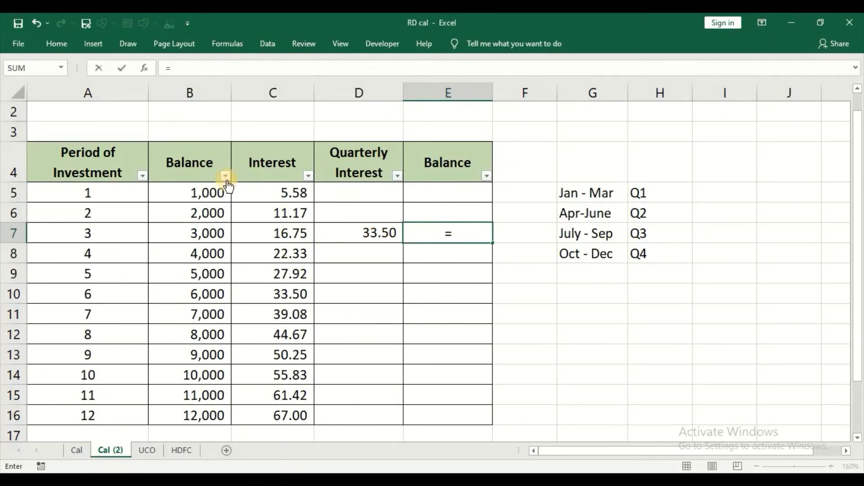
left_click(204, 237)
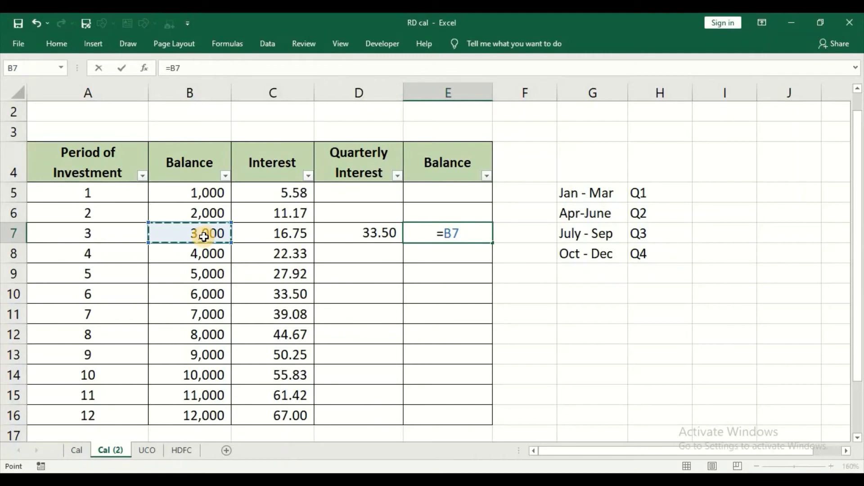
type("+")
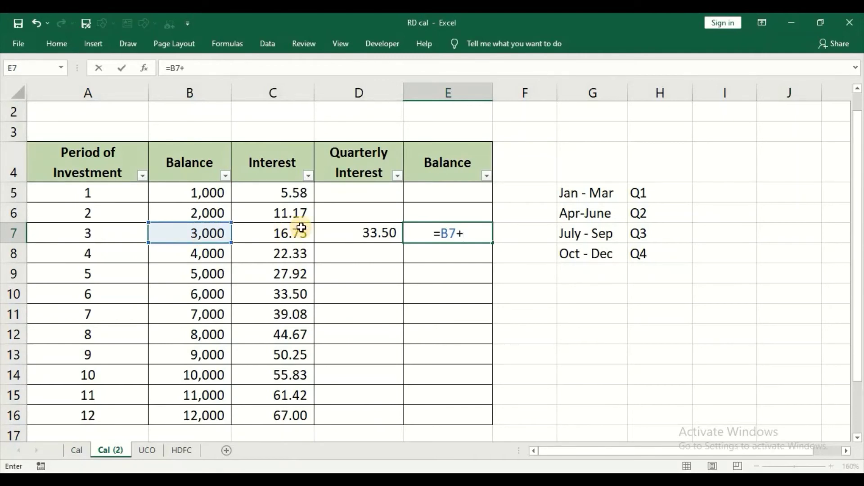
left_click(337, 232)
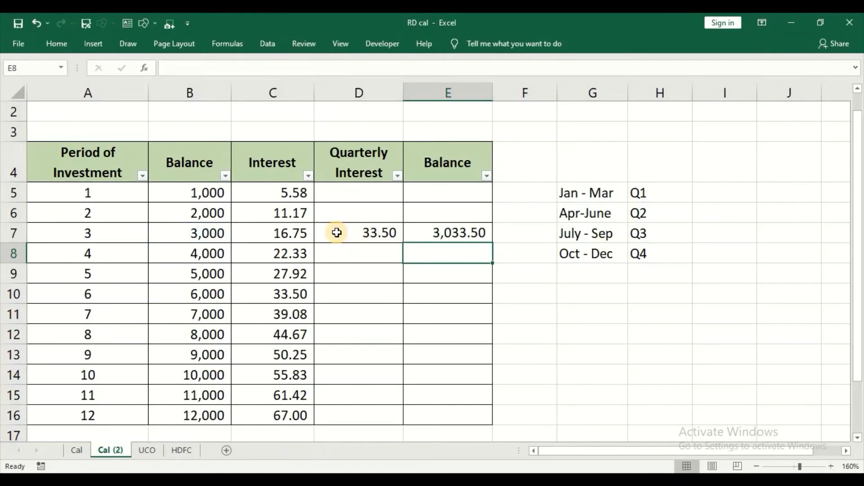
- Change B8 to =$B$1+E7 so balances from month 4 start at 4,034
left_click(337, 233)
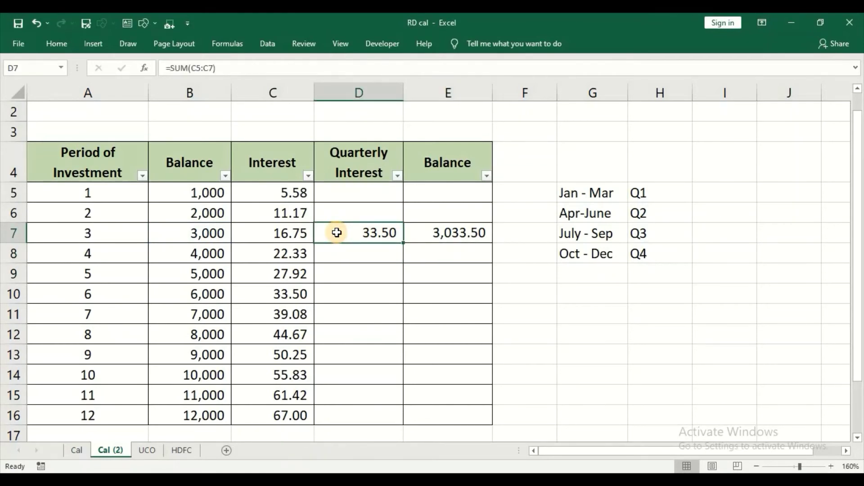
left_click(468, 235)
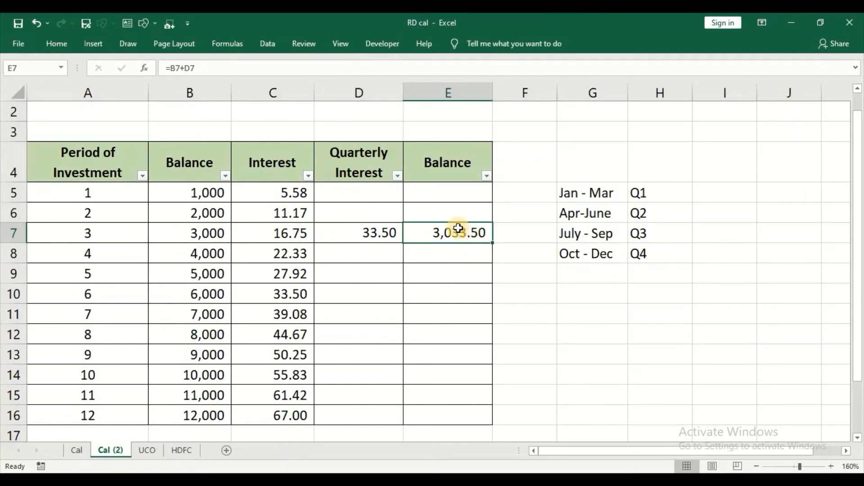
left_click(188, 260)
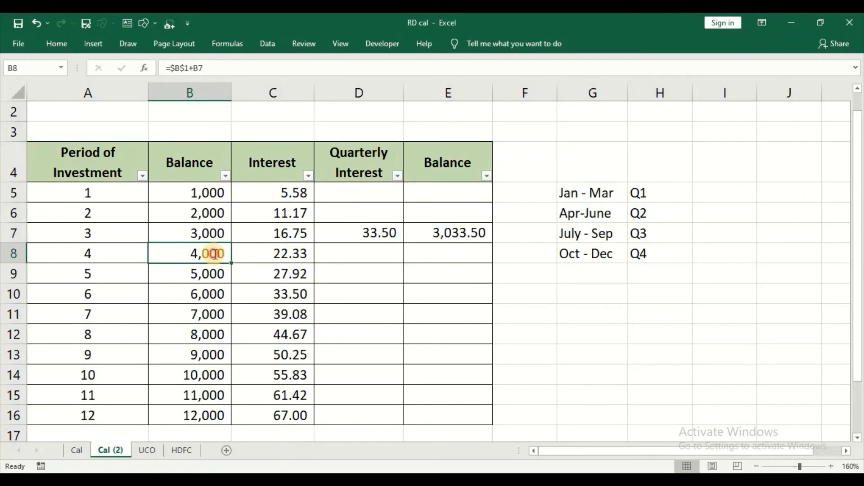
double_click(214, 254)
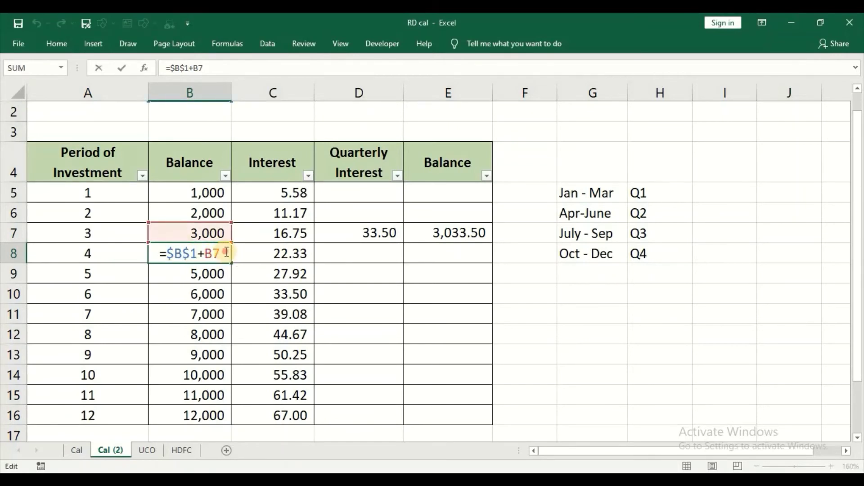
key("BackSpace")
key("BackSpace")
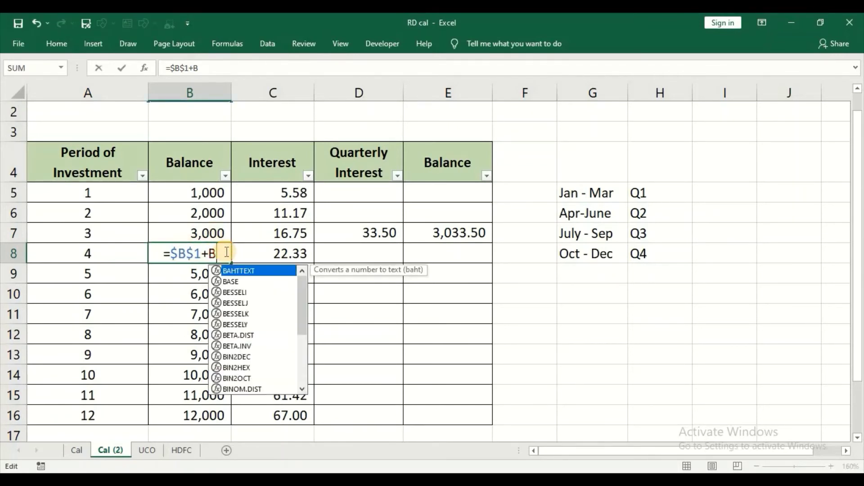
left_click(450, 233)
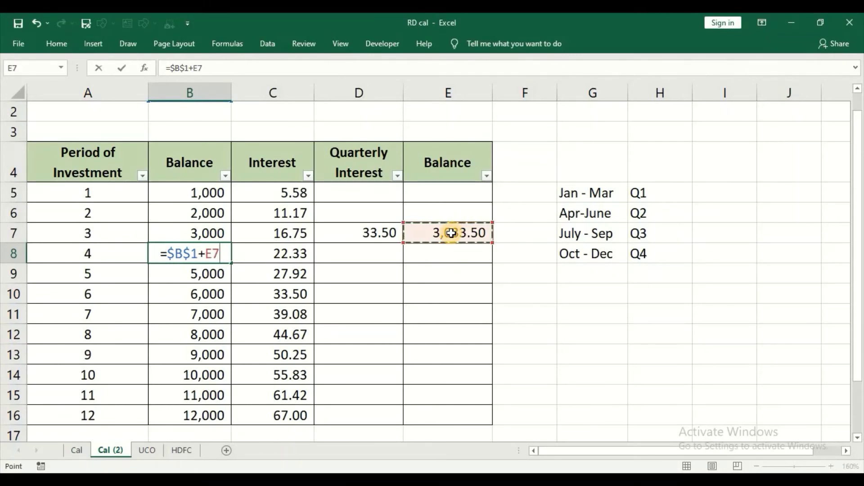
key("Return")
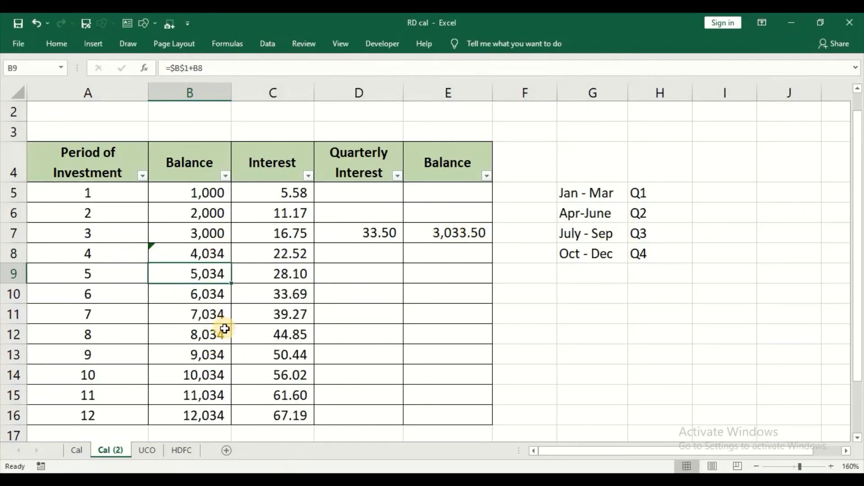
- Copy D7:E7 and paste as formulas into D10:E10, giving 84.31 and 6,117.81
left_click(391, 230)
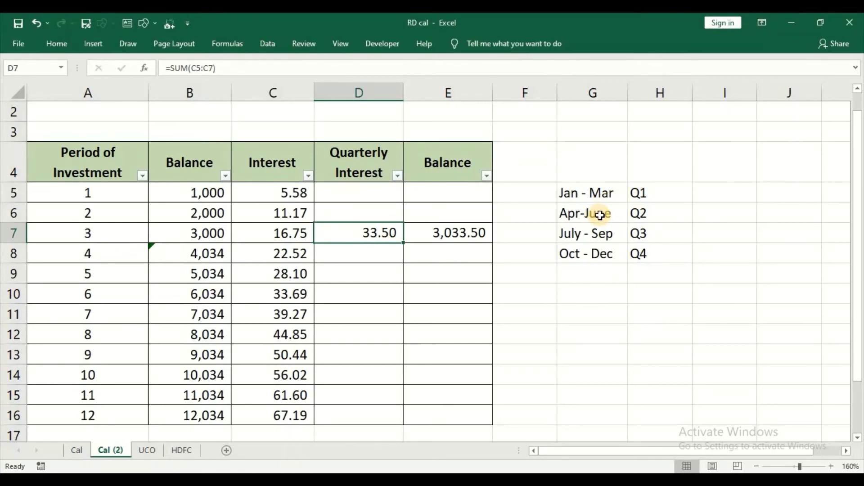
key("shift+Right")
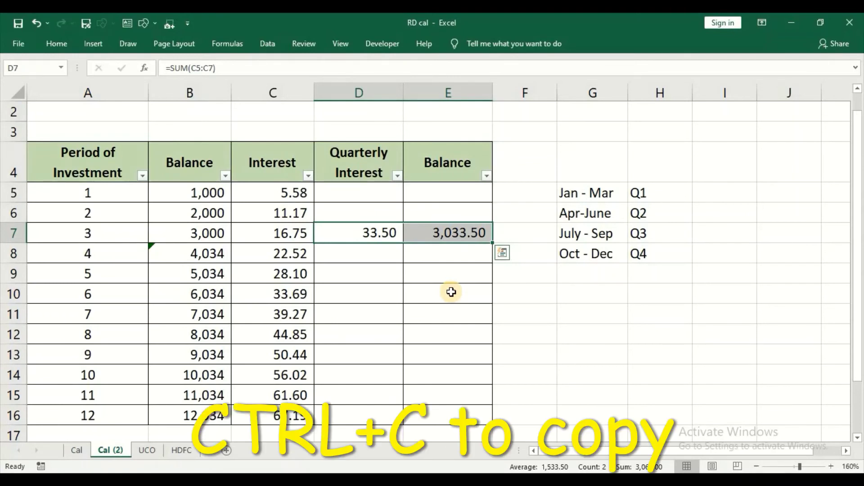
key("ctrl+c")
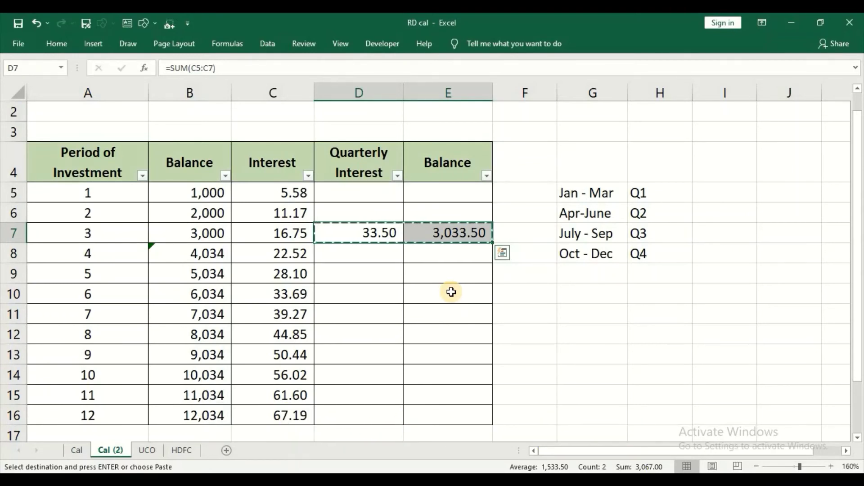
left_click(338, 296)
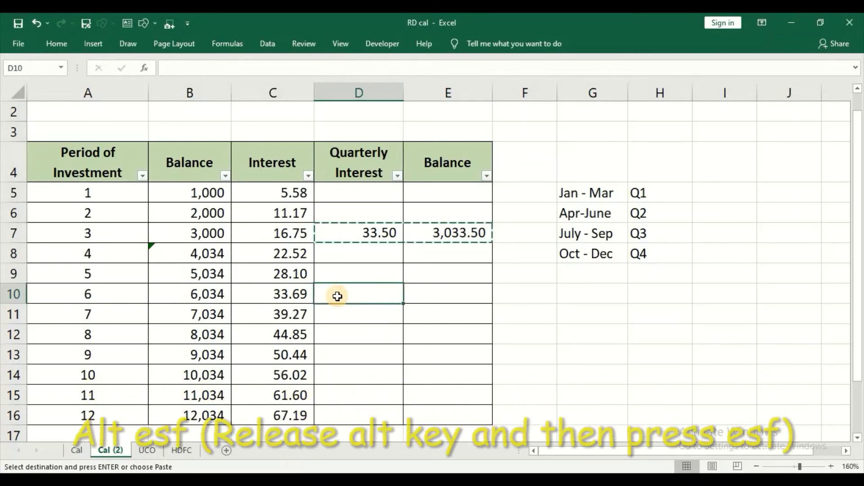
key("alt")
key("e")
key("s")
key("f")
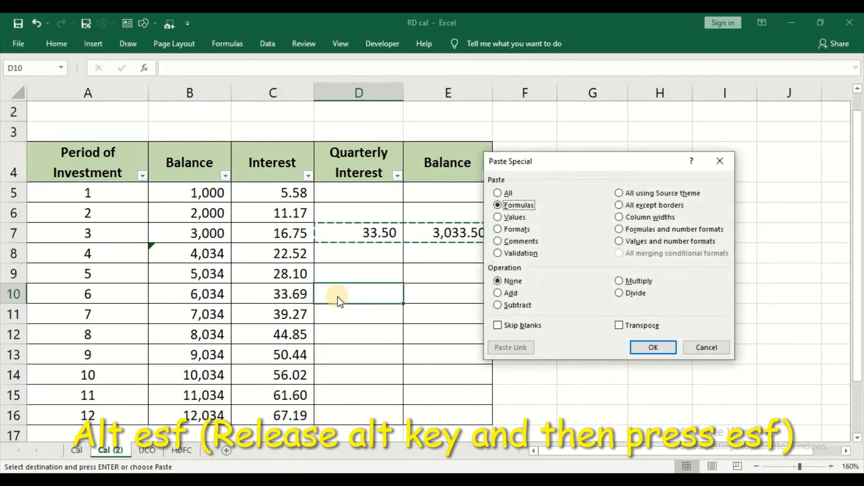
key("Return")
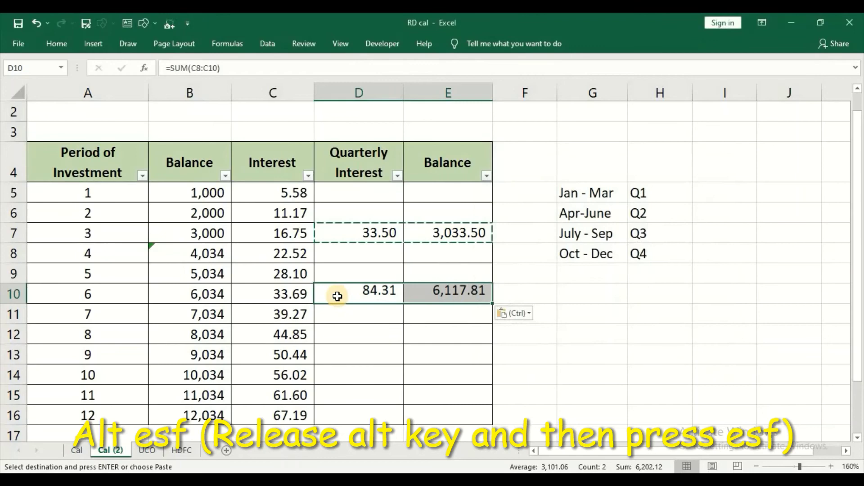
- Paste the same formulas into D13:E13 and D16:E16, ending at 184.81 and 12,218.31
left_click(353, 360)
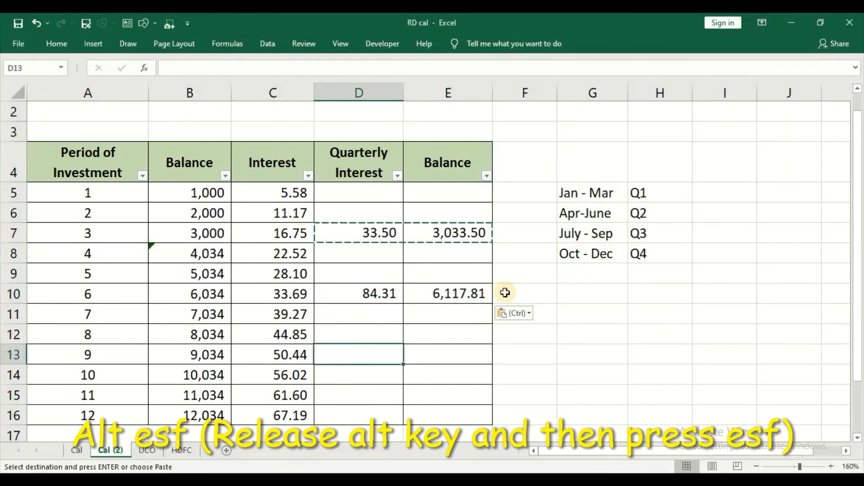
key("alt")
key("e")
key("s")
key("f")
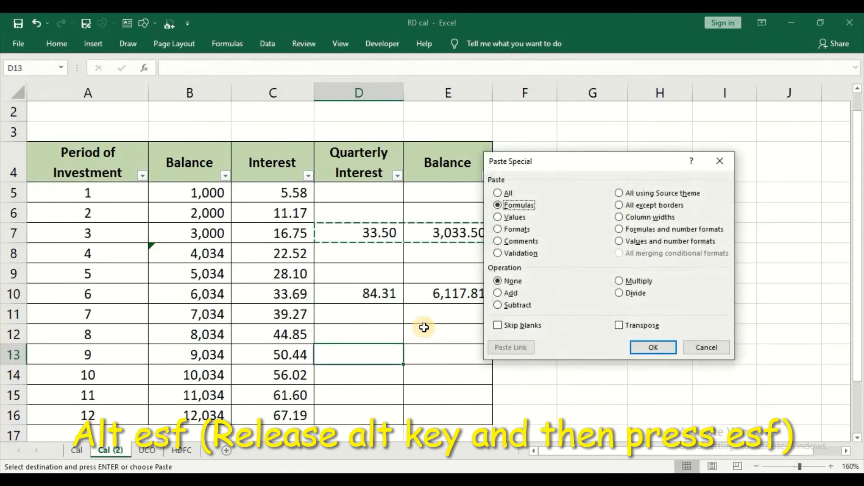
key("Return")
left_click(355, 420)
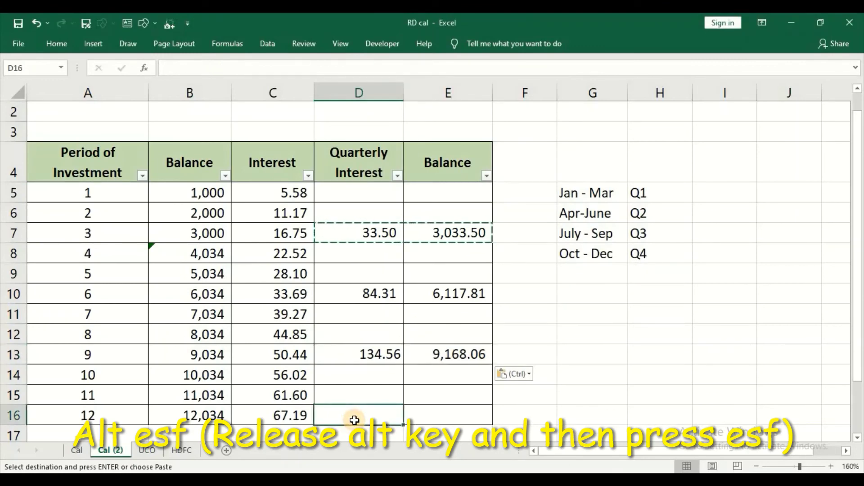
key("alt")
key("e")
key("s")
key("f")
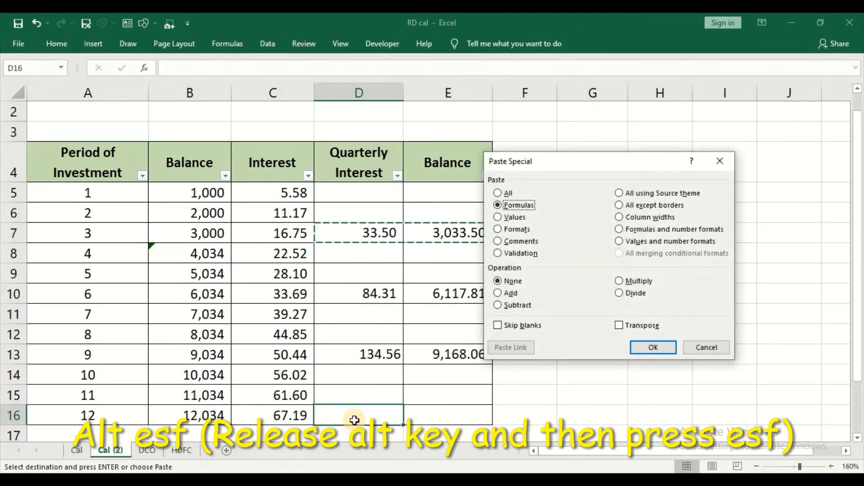
key("Return")
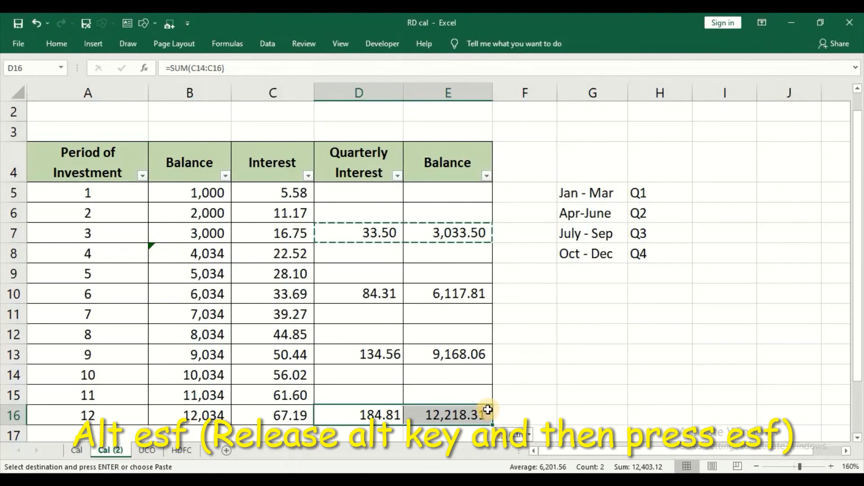
left_click(526, 407)
key("Escape")
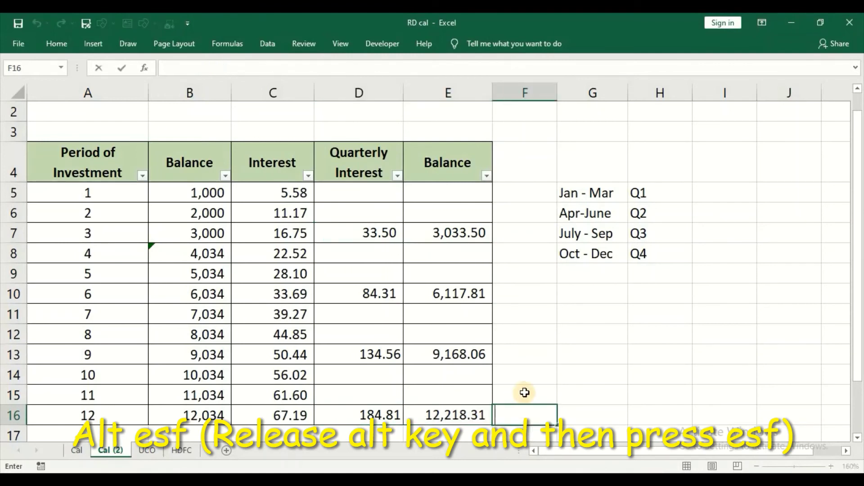
left_click(525, 393)
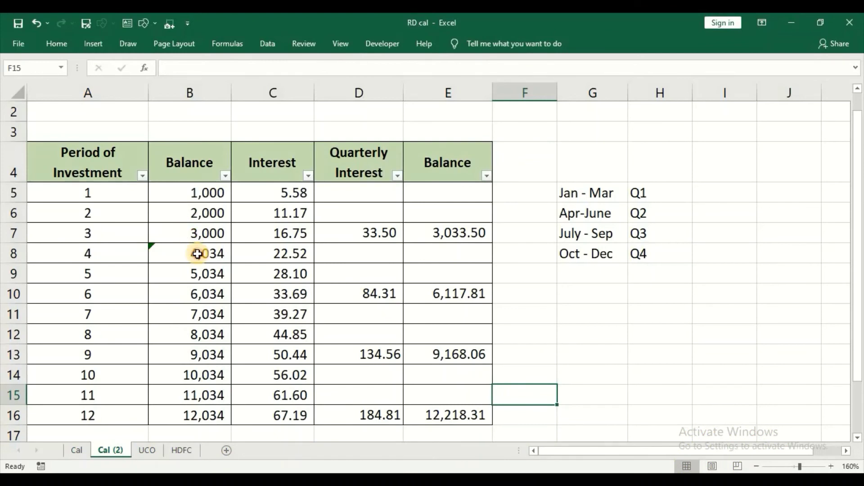
- Change B11 to =$B$1+E10 and B14 to =$B$1+E13, raising the maturity to 12,442.29
left_click(197, 254)
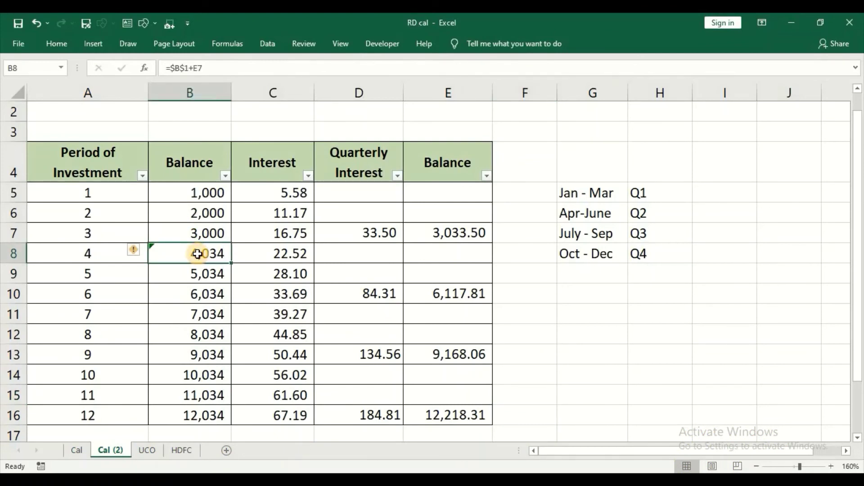
left_click(191, 317)
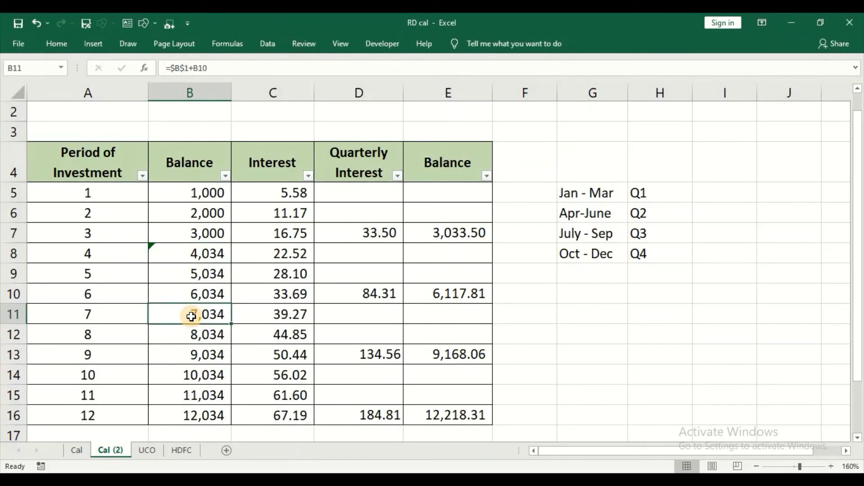
double_click(191, 316)
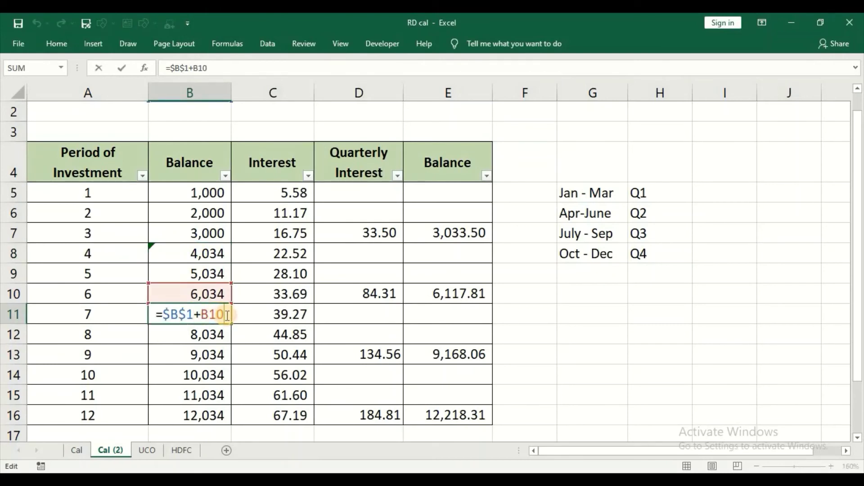
key("BackSpace")
key("BackSpace")
key("BackSpace")
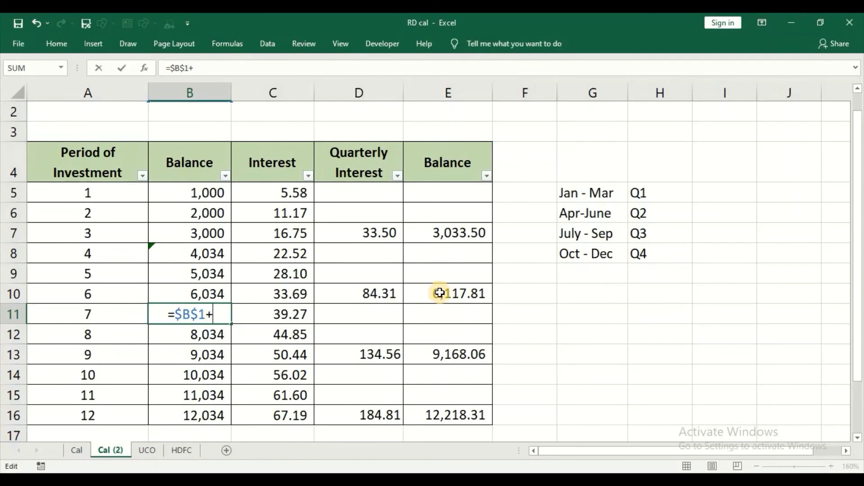
left_click(440, 293)
key("Return")
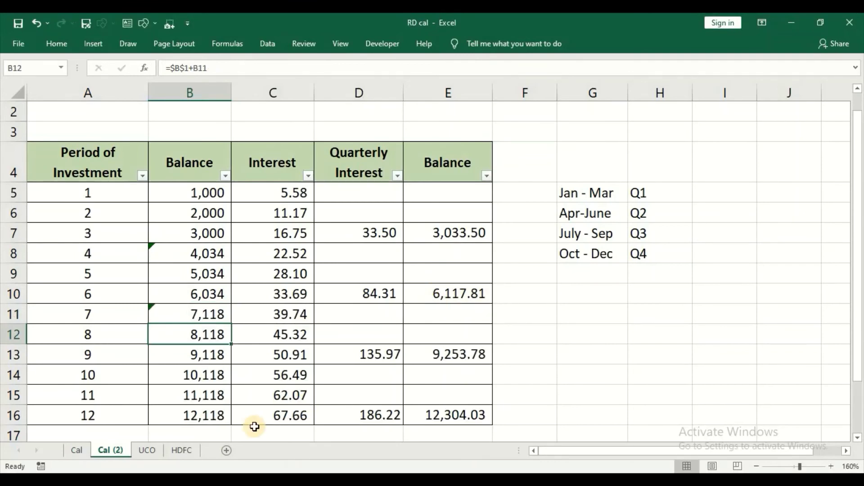
double_click(195, 376)
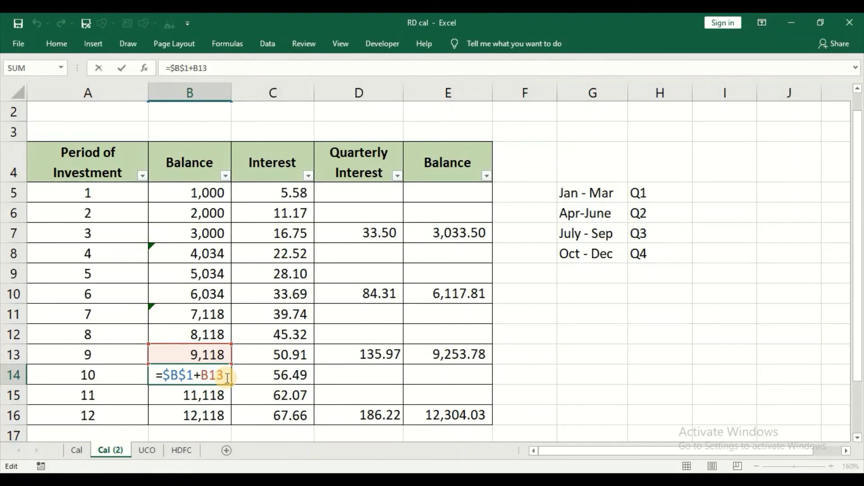
key("BackSpace")
key("BackSpace")
key("BackSpace")
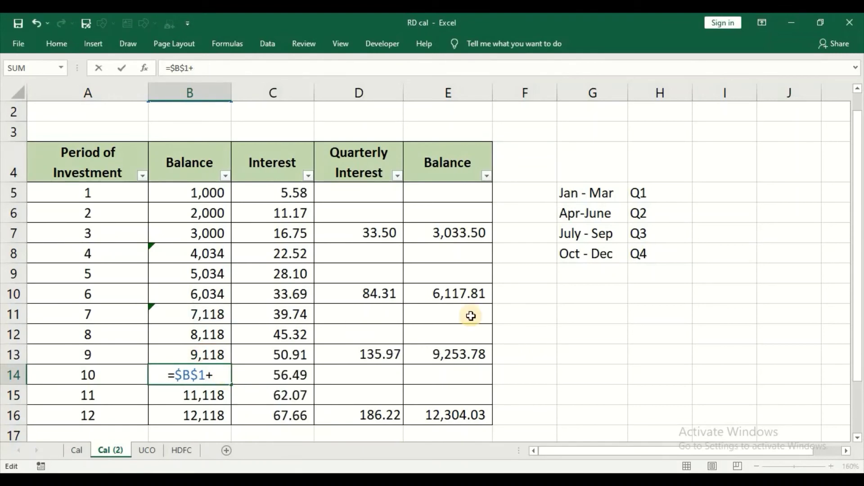
left_click(452, 354)
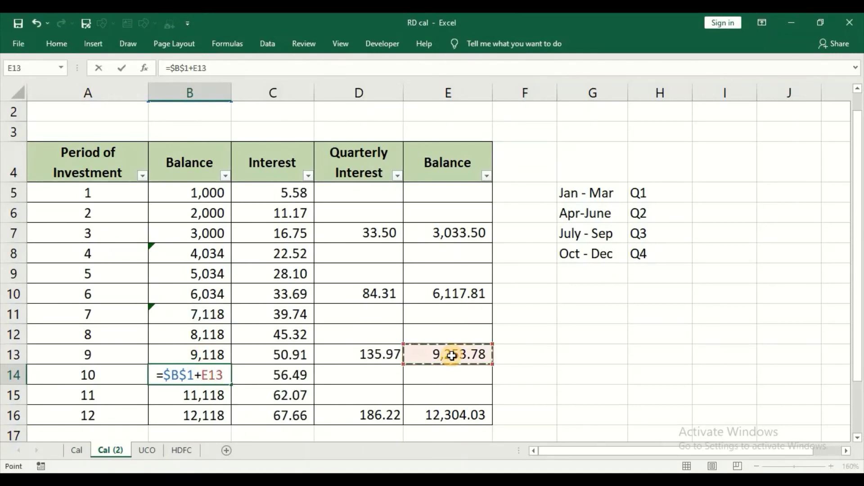
key("Return")
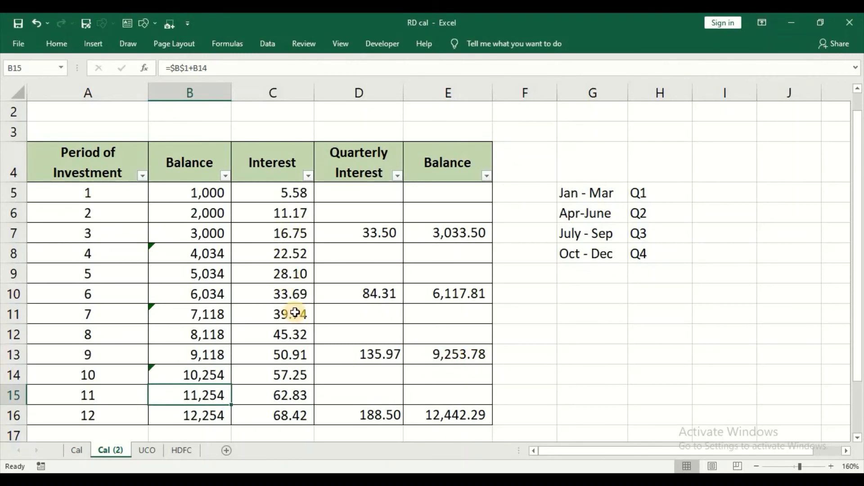
- Check the E16 maturity balance of 12,442.29 against the UCO receipt
scroll(315, 373, "down", 1)
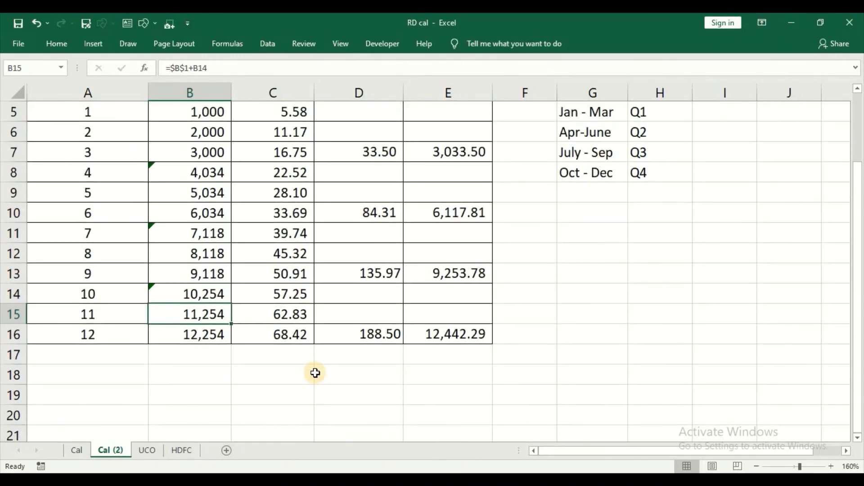
left_click(440, 334)
scroll(439, 334, "up", 2)
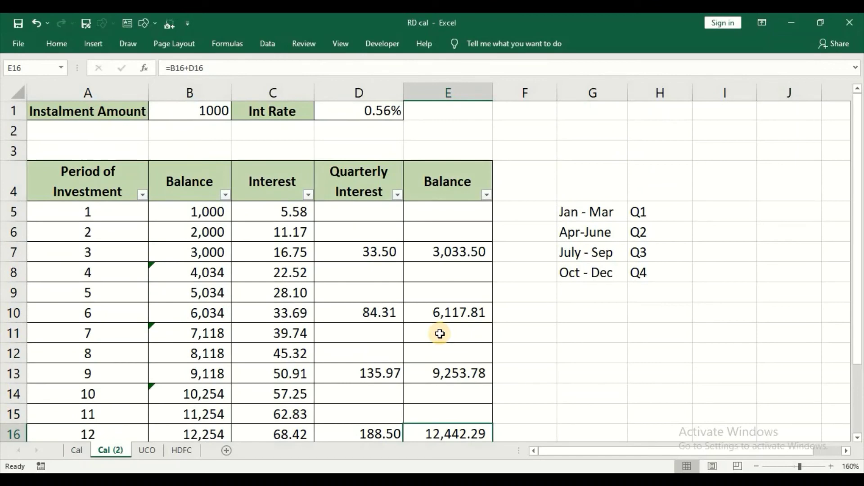
scroll(439, 334, "down", 2)
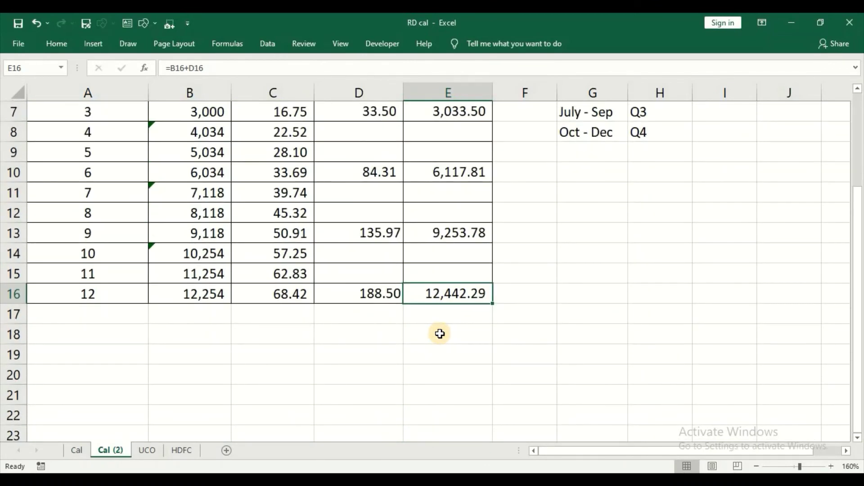
scroll(440, 334, "up", 2)
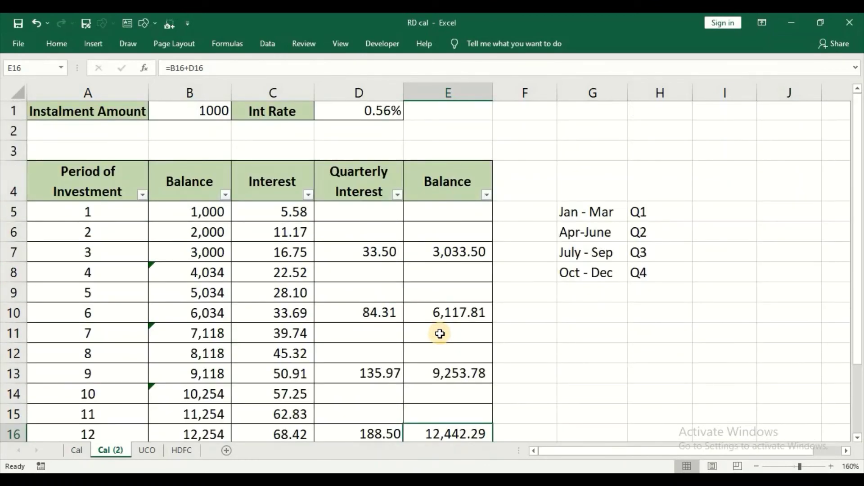
scroll(440, 334, "down", 1)
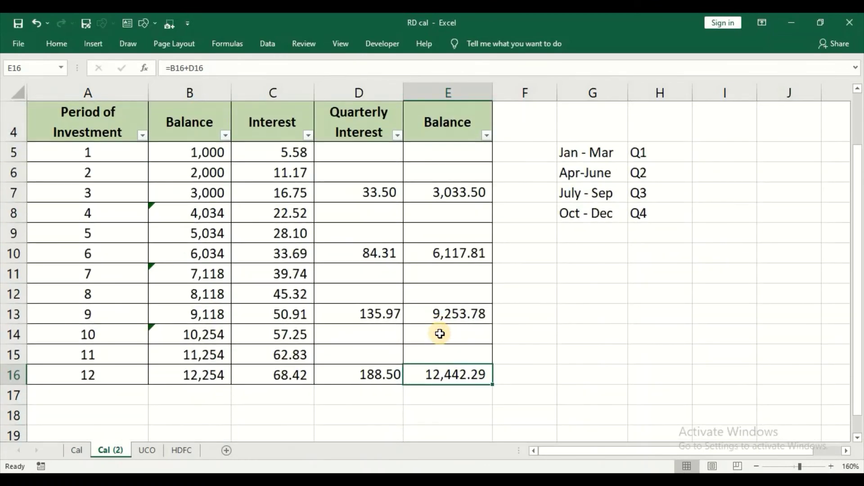
left_click(147, 450)
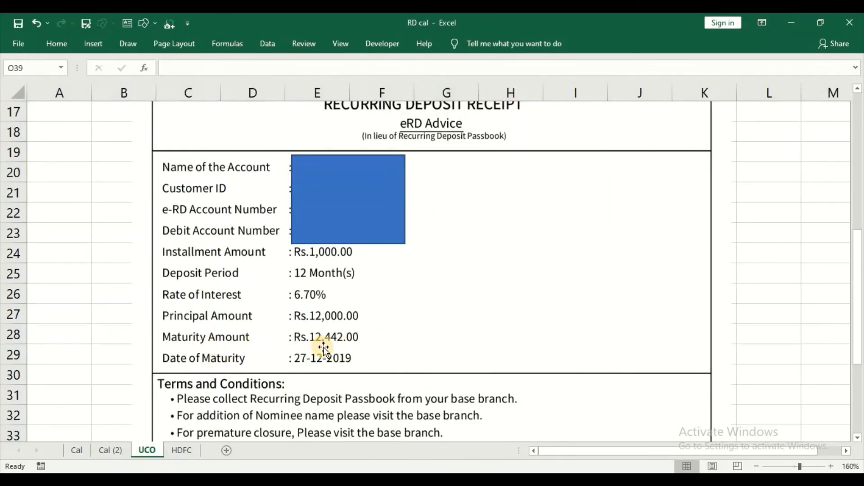
left_click(111, 450)
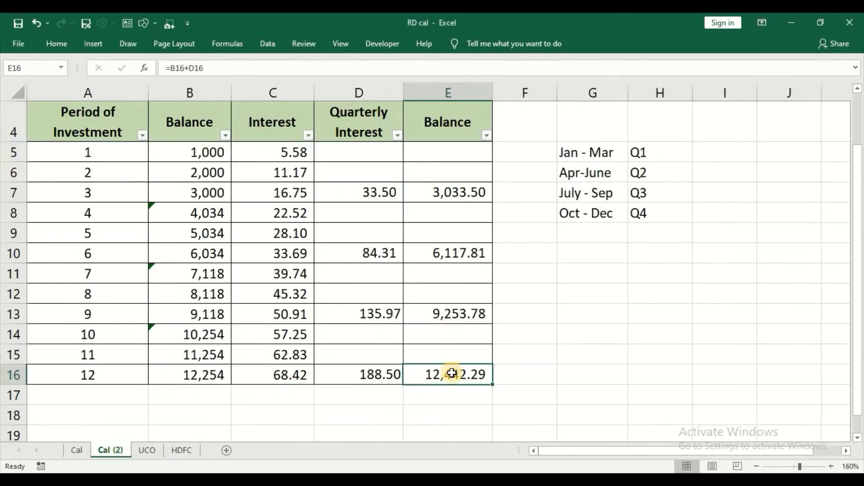
- View the HDFC deposit advice: Rs.2,000 instalment, 6 months at 6.25%, maturity 12,219.00
scroll(452, 374, "up", 1)
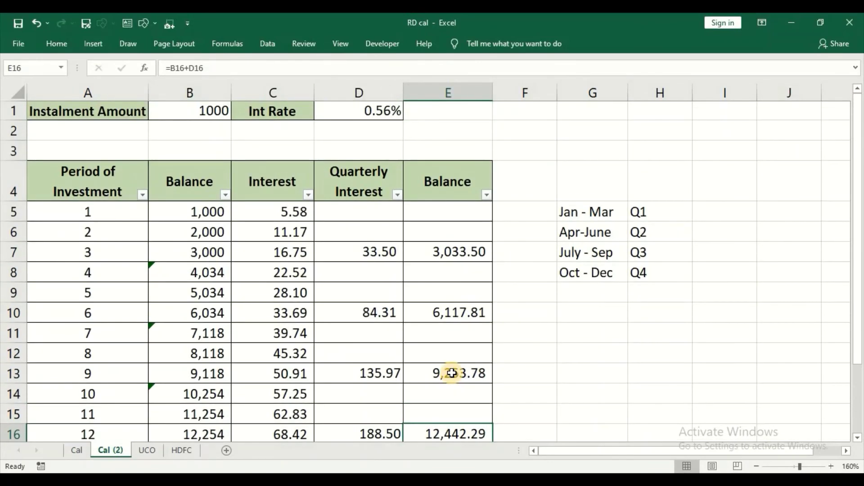
scroll(452, 374, "down", 3)
scroll(452, 373, "up", 3)
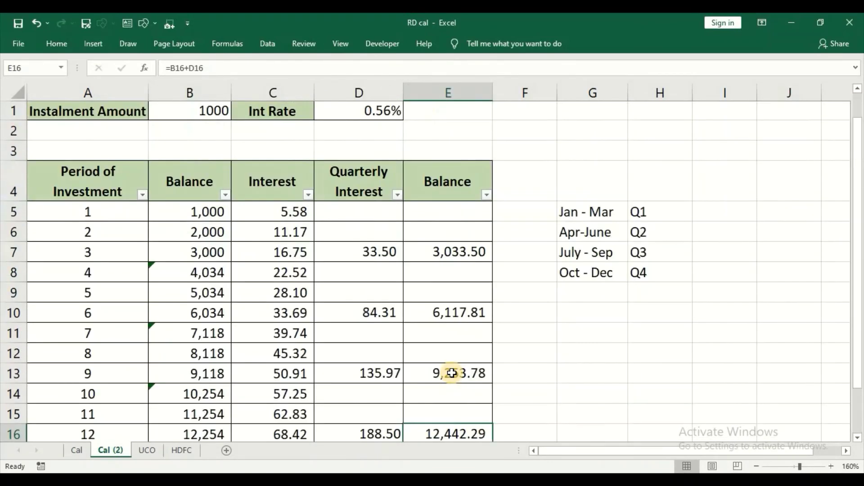
left_click(187, 450)
scroll(233, 351, "up", 6)
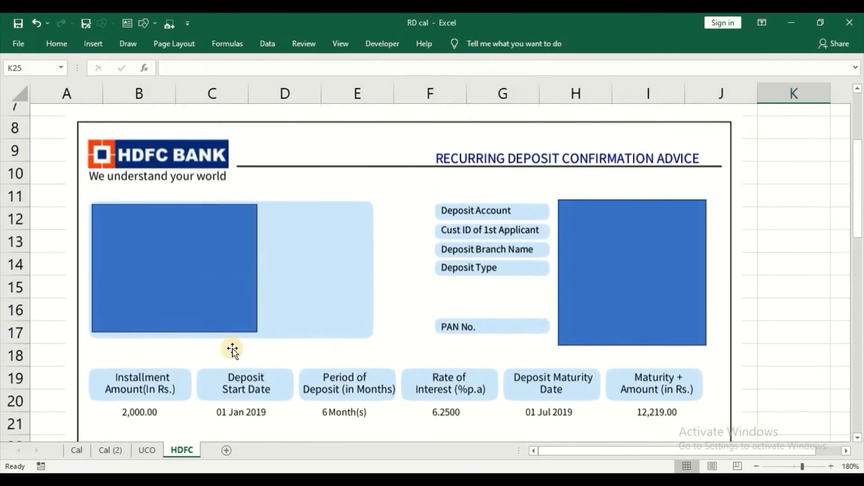
scroll(232, 351, "down", 1)
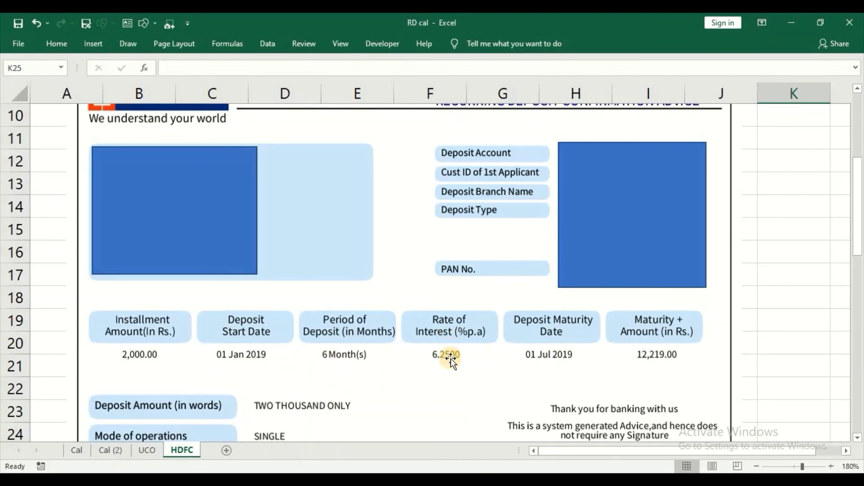
- On Cal (2), set the instalment in B1 to 2000 and the rate in D1 to 6.25%/12
left_click(110, 450)
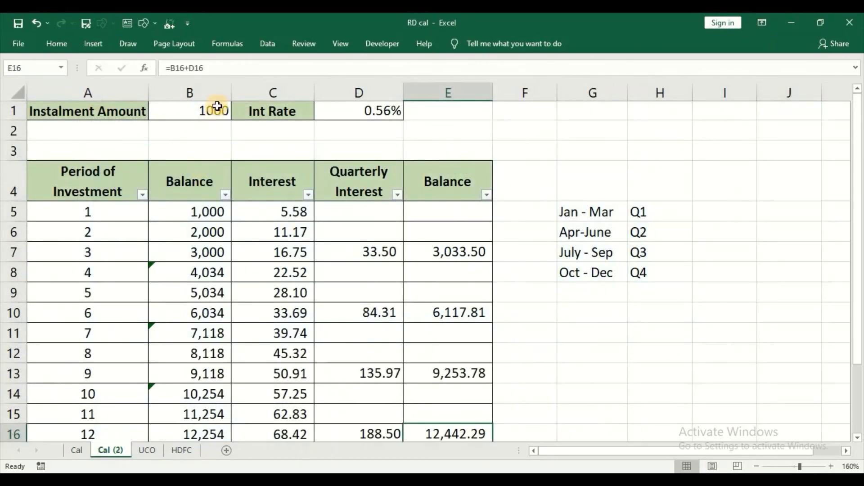
left_click(217, 106)
type("2000")
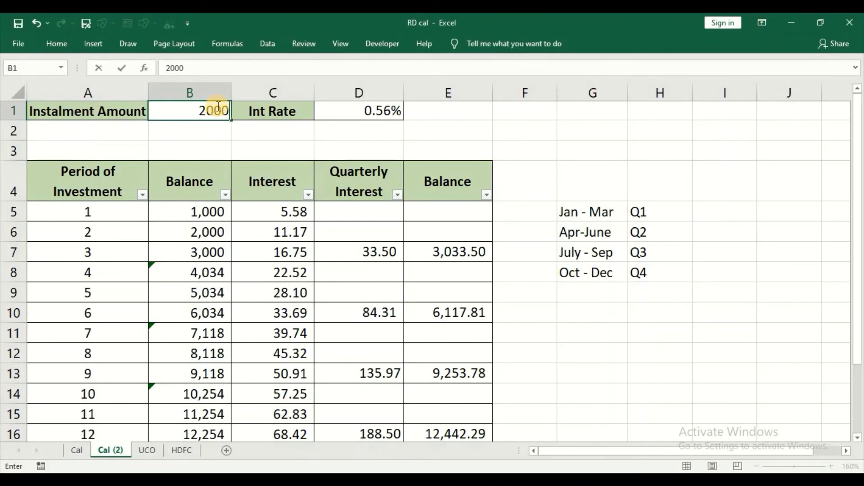
key("Return")
double_click(384, 110)
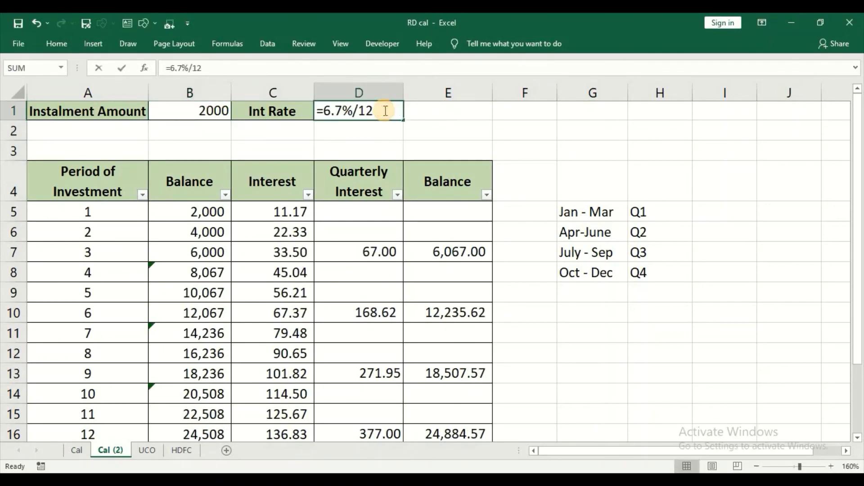
left_click(341, 111)
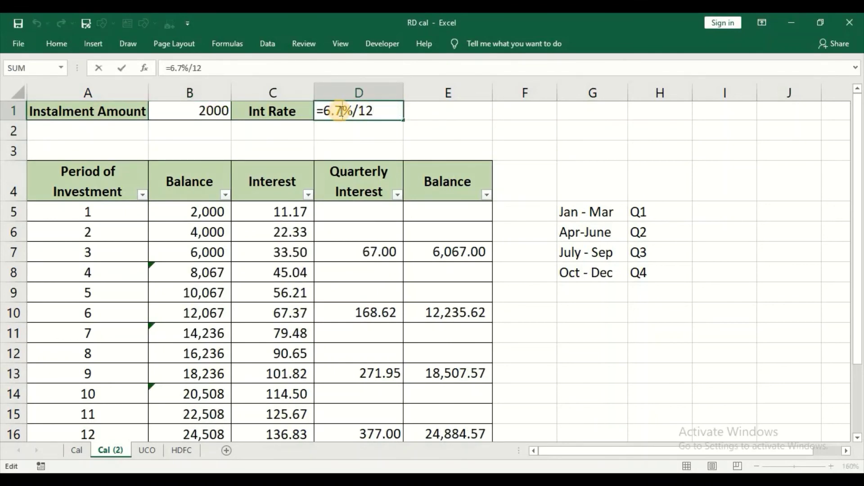
key("BackSpace")
type("25")
key("Return")
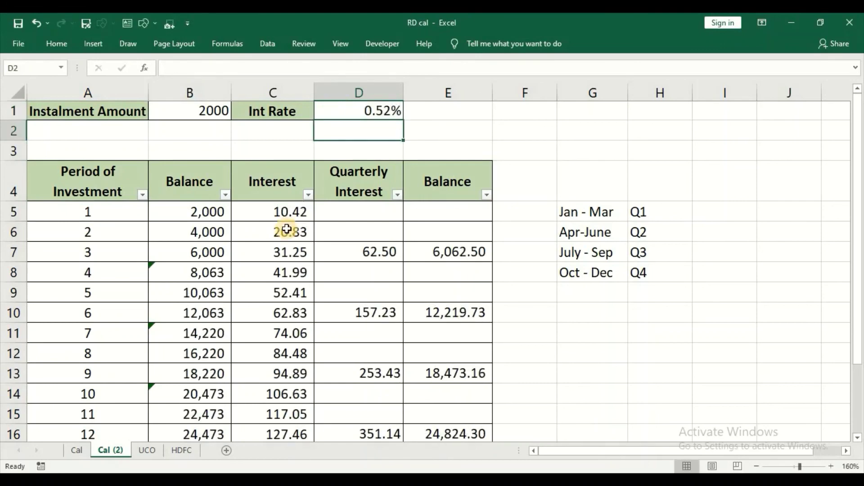
- Select the month-6 balance in E10, now 12,219.73
scroll(333, 332, "down", 2)
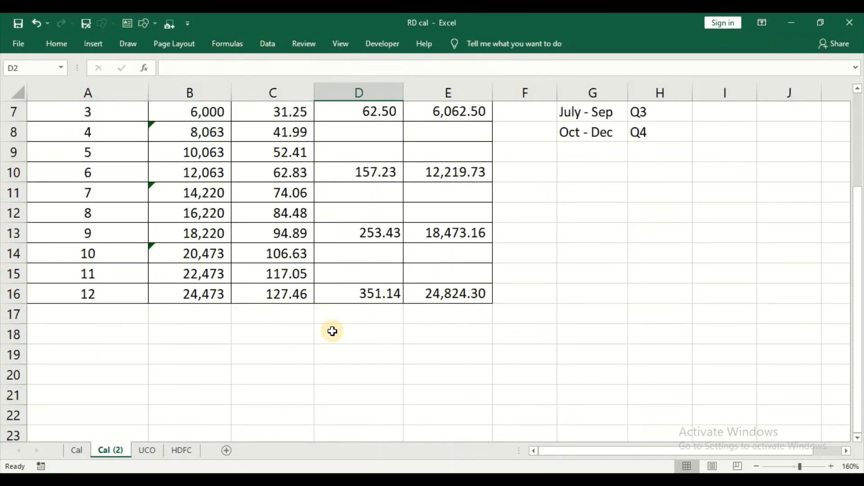
left_click(109, 176)
key("Right")
key("Right")
key("Right")
key("Right")
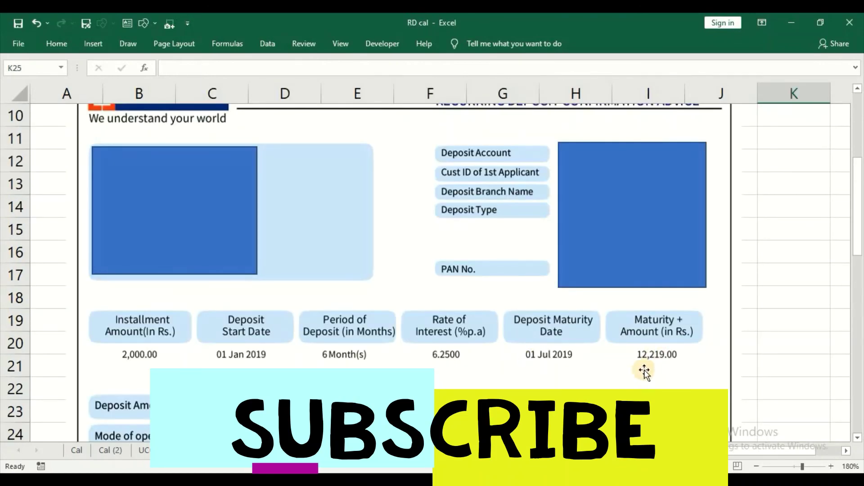
- Go back to the top of the Cal (2) table, where the month-6 balance is 12,219.73
left_click(110, 450)
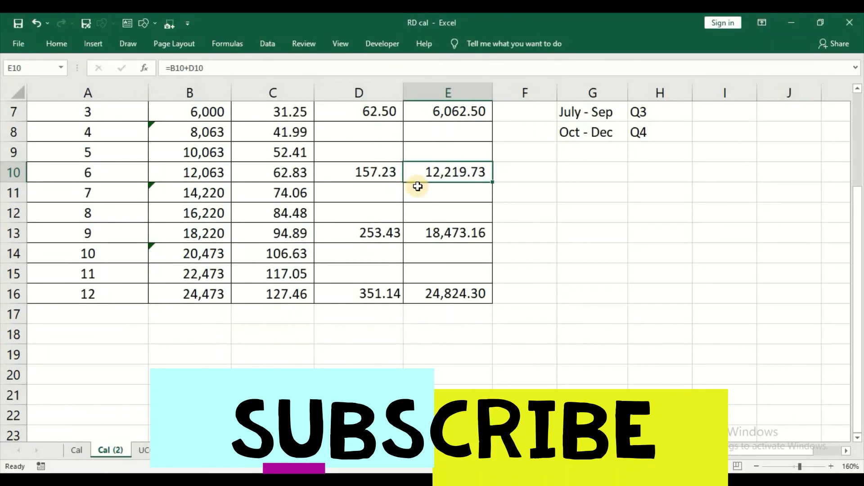
scroll(418, 186, "up", 2)
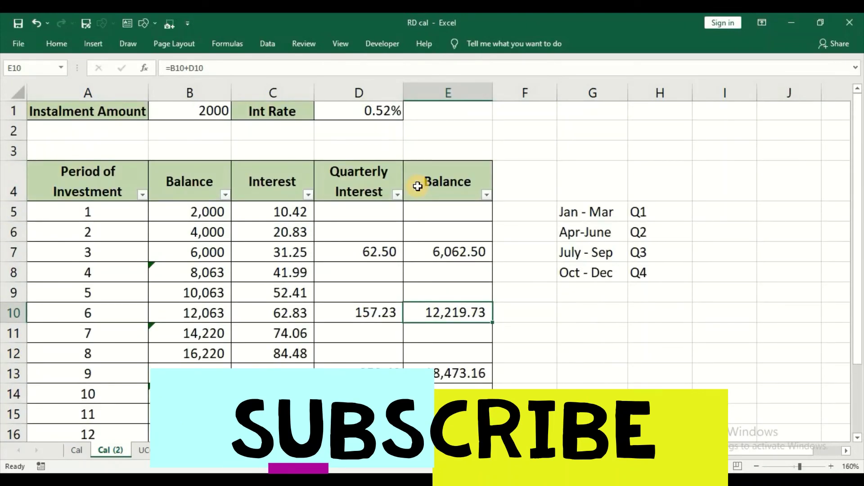